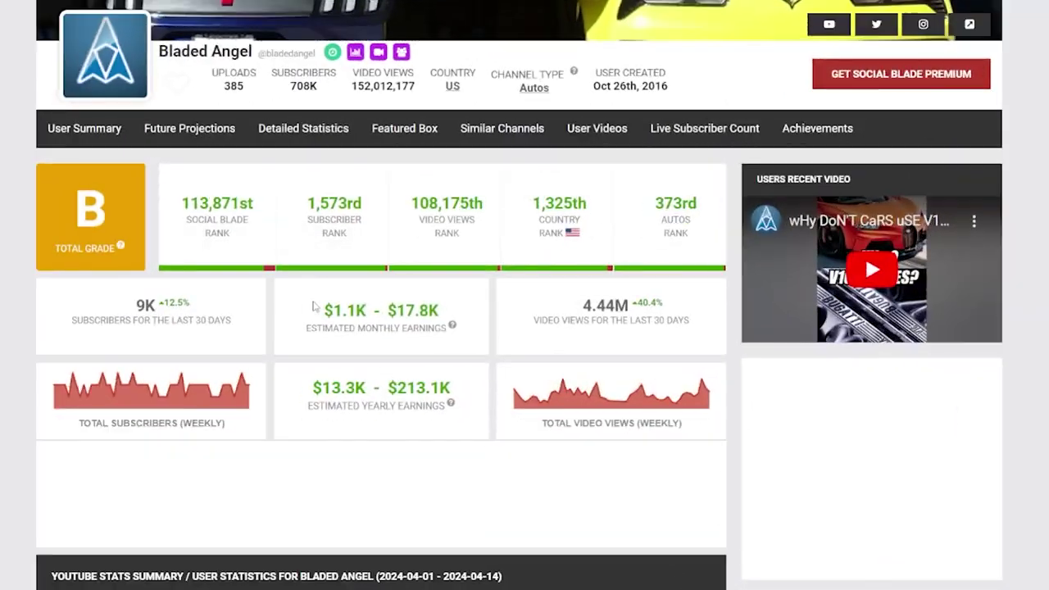
# - Highlight the example channel's subscriber count and monthly earnings estimate up to $17.8K
pyautogui.moveTo(385, 310); pyautogui.dragTo(637, 310)
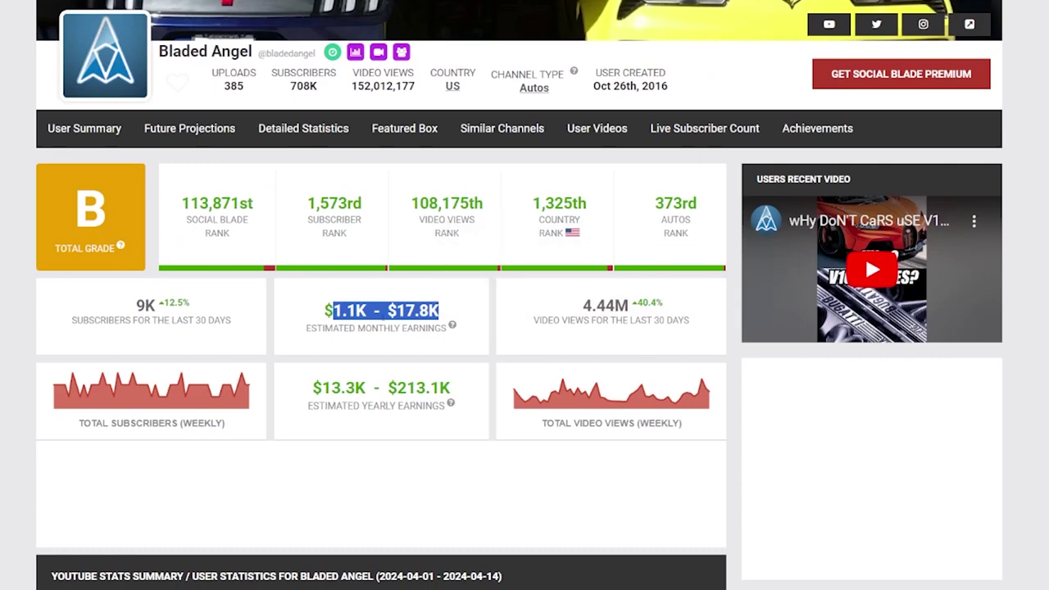
pyautogui.click(410, 326)
pyautogui.moveTo(403, 310); pyautogui.dragTo(467, 309)
pyautogui.click(465, 310)
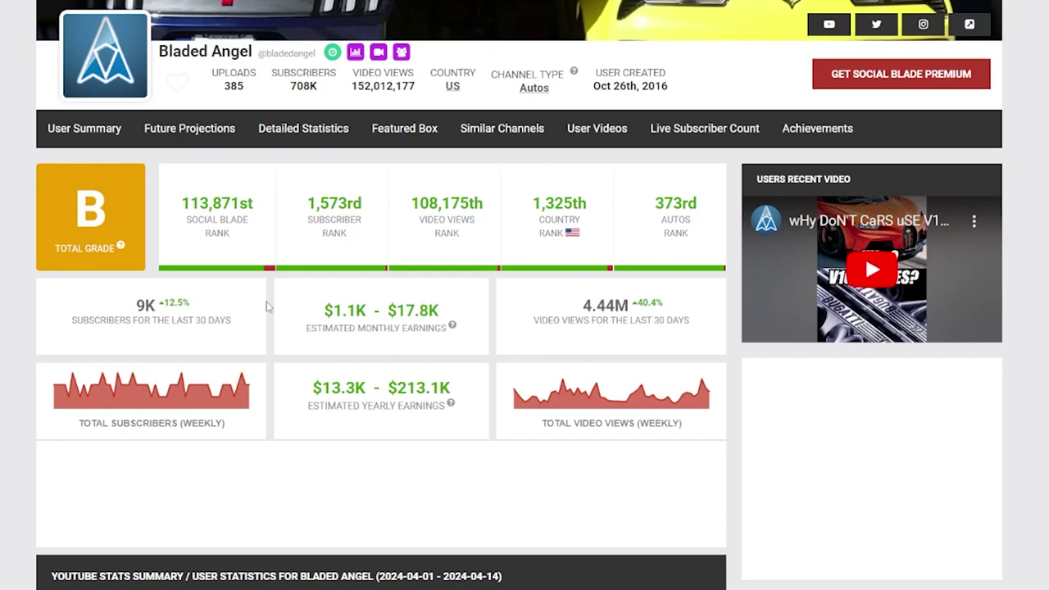
pyautogui.scroll(1, 394, 328)
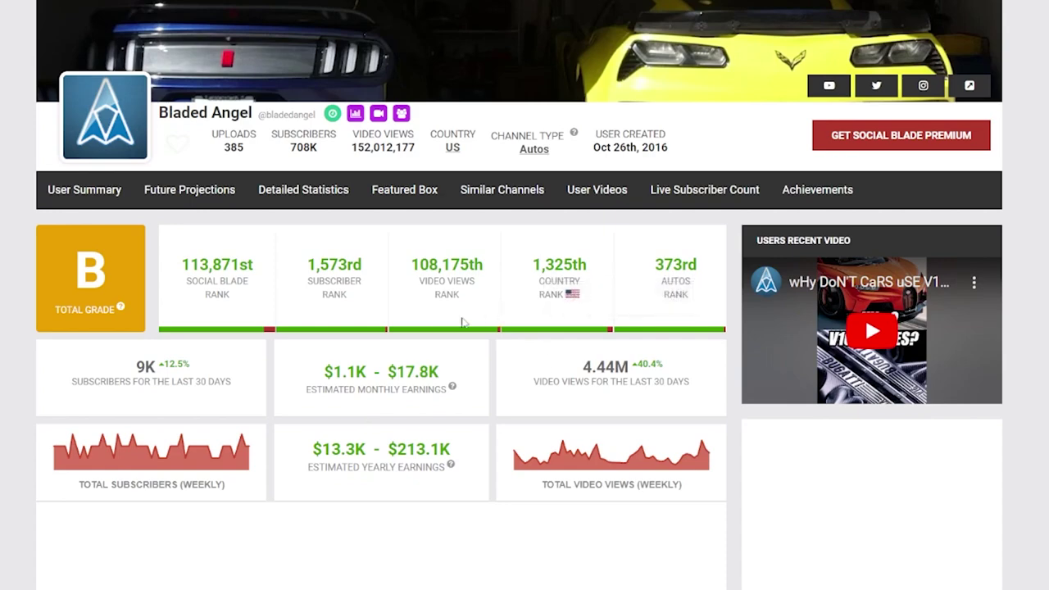
pyautogui.moveTo(356, 371); pyautogui.dragTo(502, 370)
pyautogui.click(478, 371)
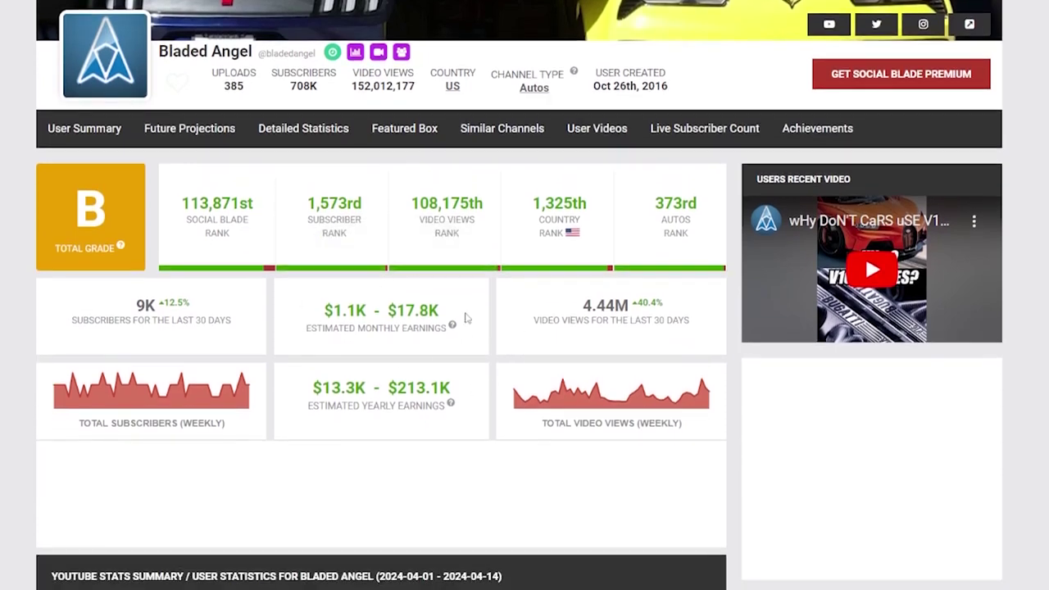
pyautogui.moveTo(366, 311); pyautogui.dragTo(461, 322)
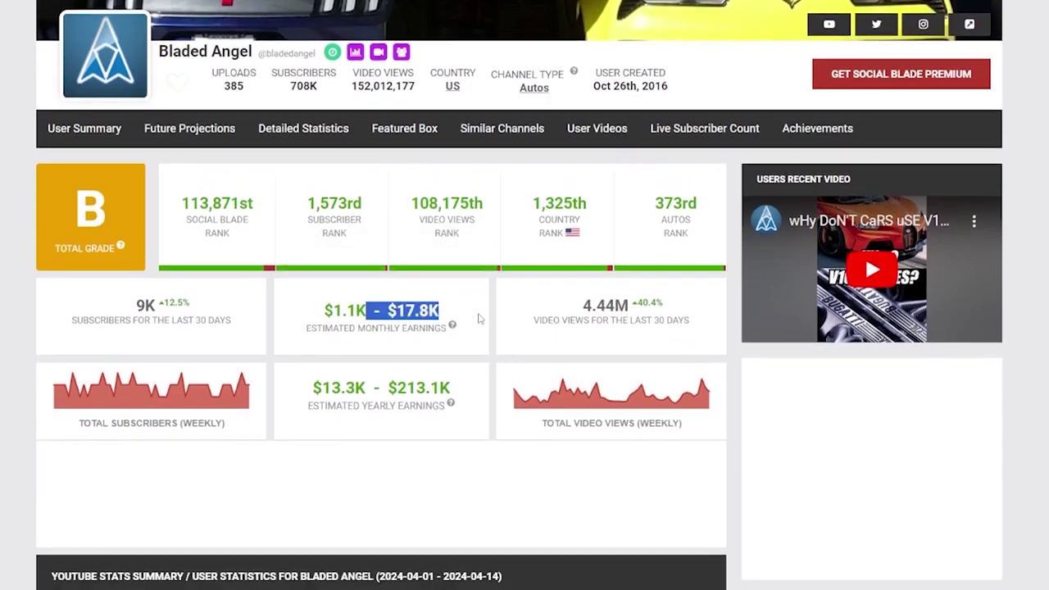
pyautogui.click(479, 318)
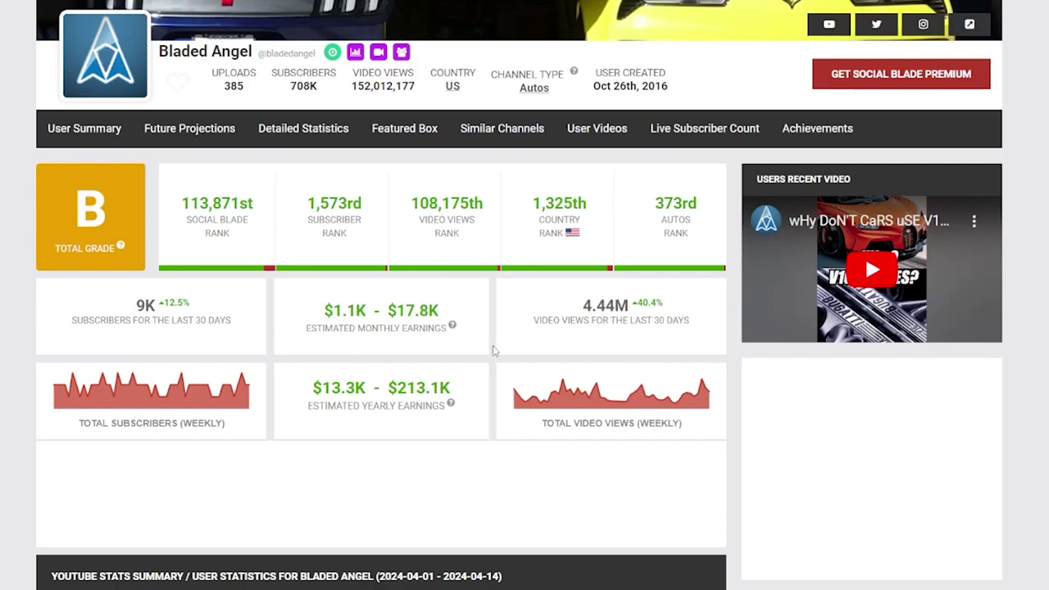
pyautogui.scroll(2, 481, 346)
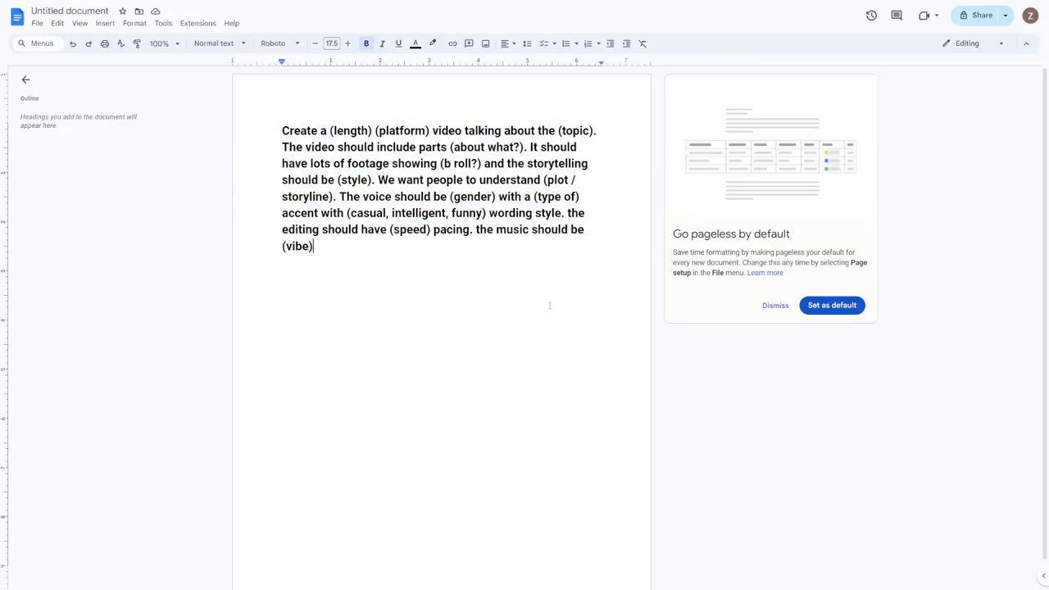
# - Fill the prompt placeholders with '12 minute' and 'youtube video', submit it, and start exporting
pyautogui.moveTo(329, 131); pyautogui.dragTo(370, 131)
pyautogui.write('12 minute')
pyautogui.moveTo(376, 130); pyautogui.dragTo(429, 131)
pyautogui.write('youtube video')
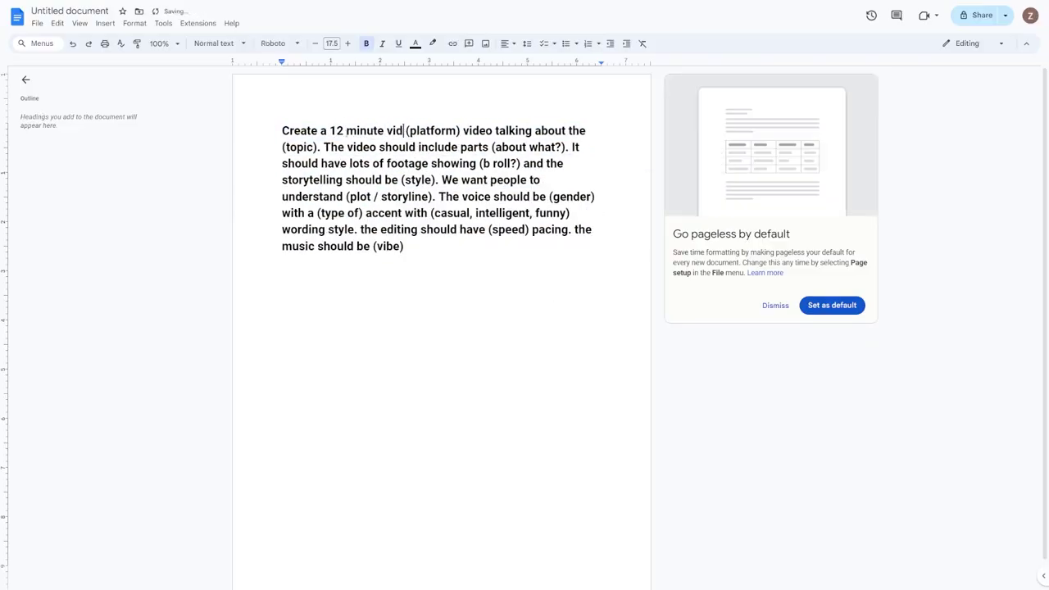
pyautogui.click(319, 147)
pyautogui.moveTo(292, 213); pyautogui.dragTo(461, 213)
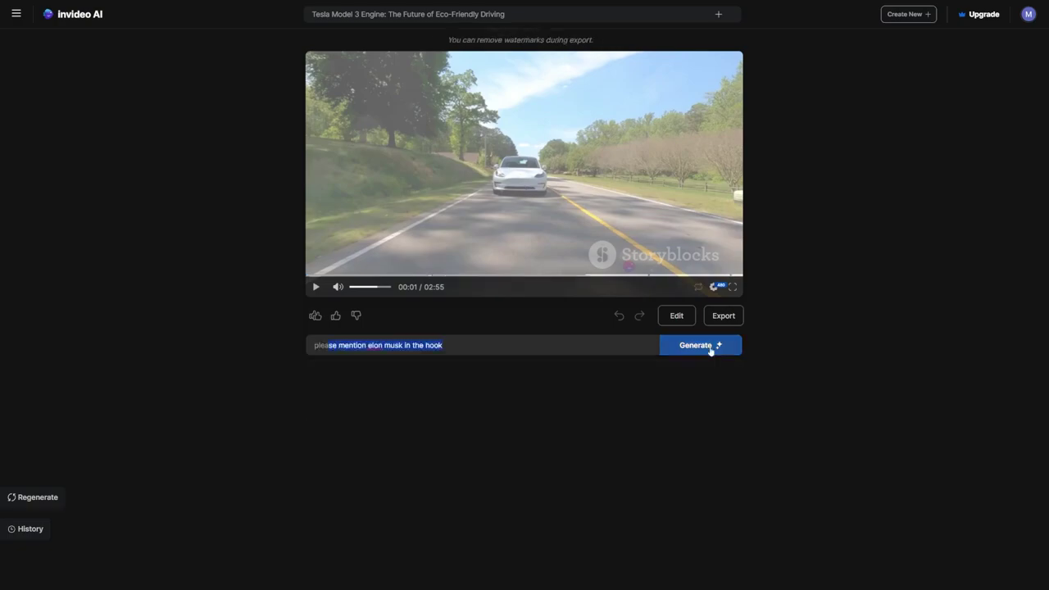
pyautogui.press('Return')
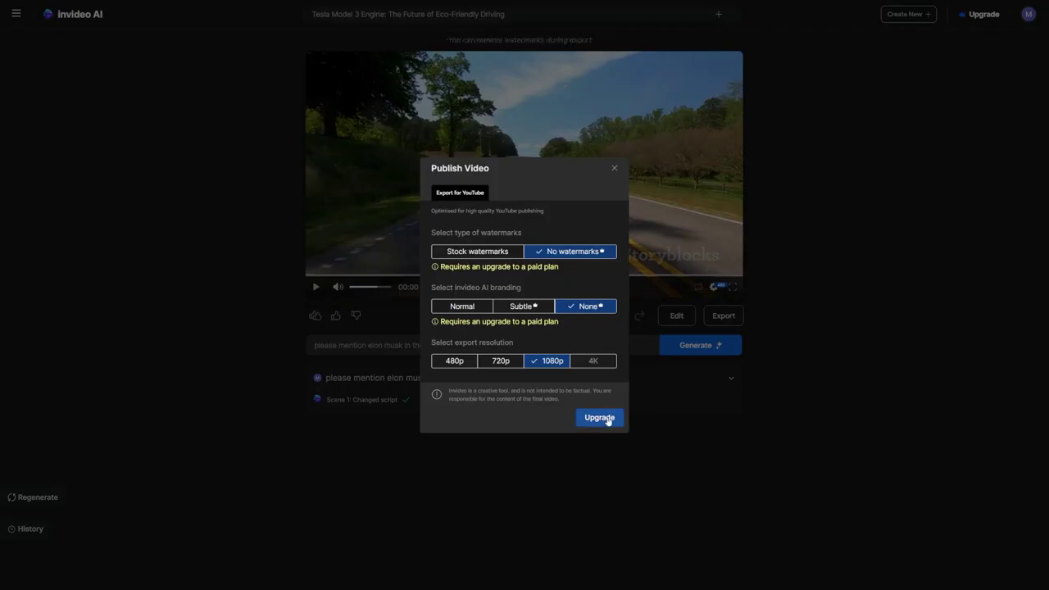
pyautogui.click(607, 421)
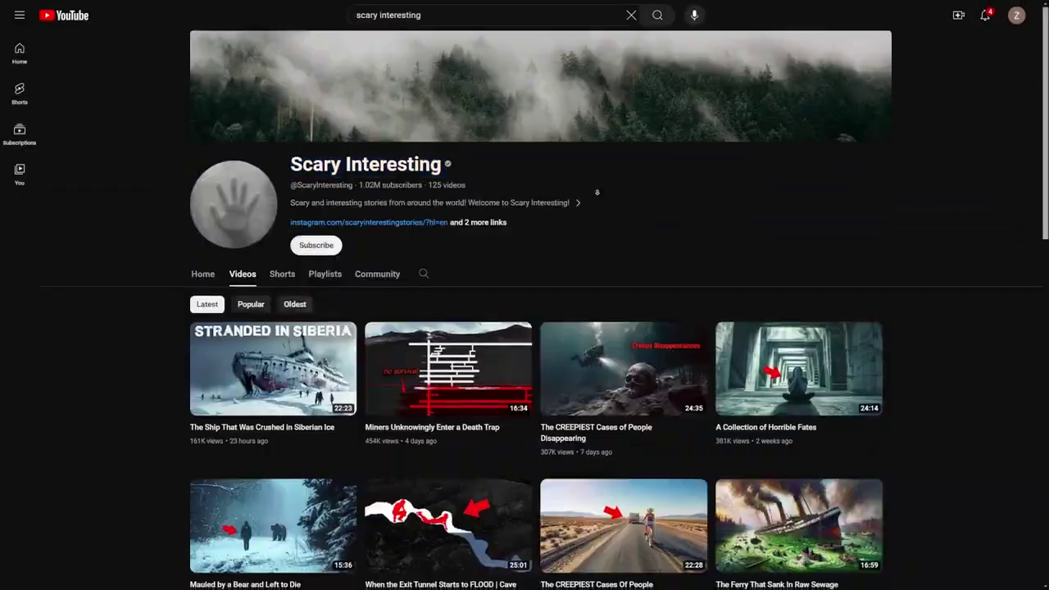
# - Scroll through the faceless channels' video lists and the 'hydrogen engine' search results
pyautogui.scroll(-10, 596, 193)
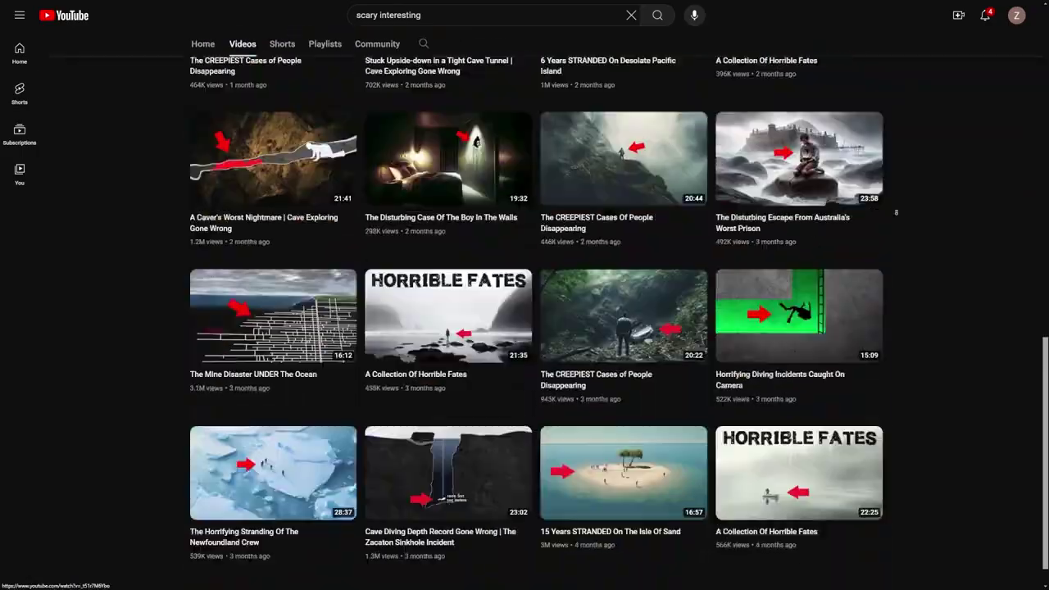
pyautogui.scroll(10, 681, 284)
pyautogui.scroll(-4, 918, 370)
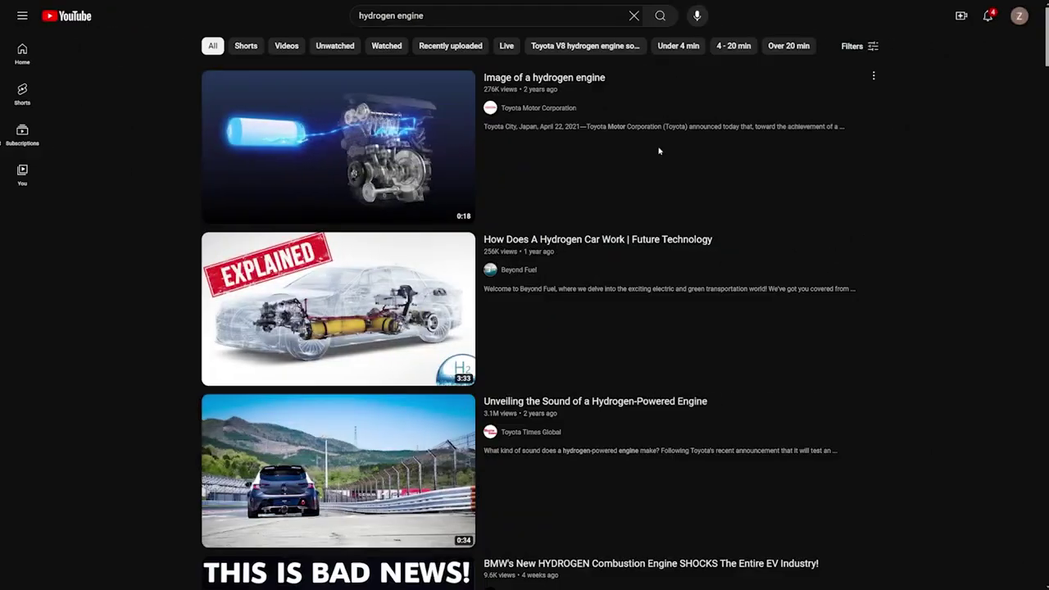
pyautogui.scroll(-3, 660, 150)
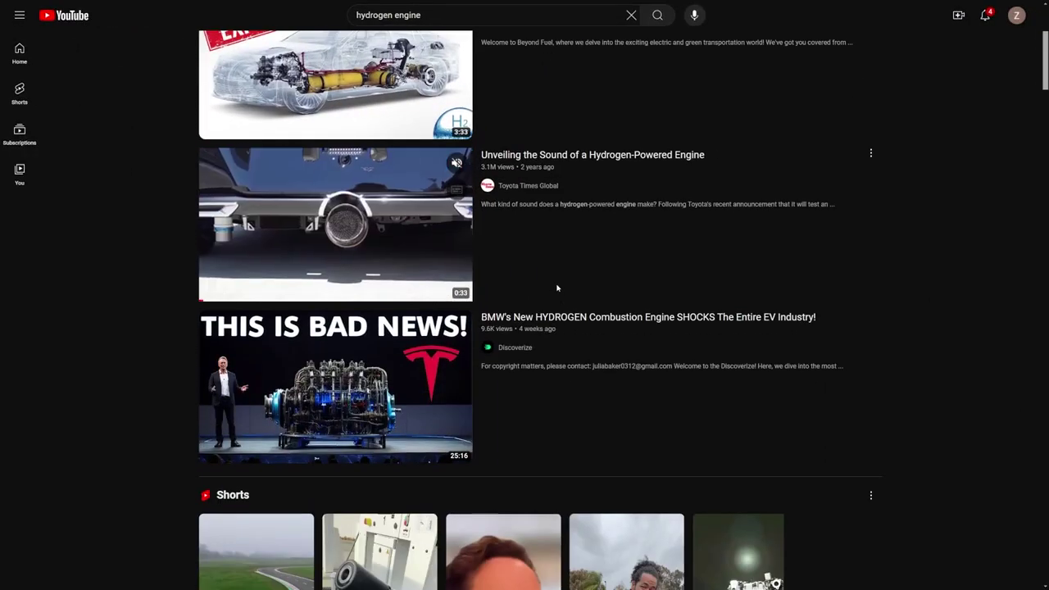
pyautogui.scroll(-6, 549, 285)
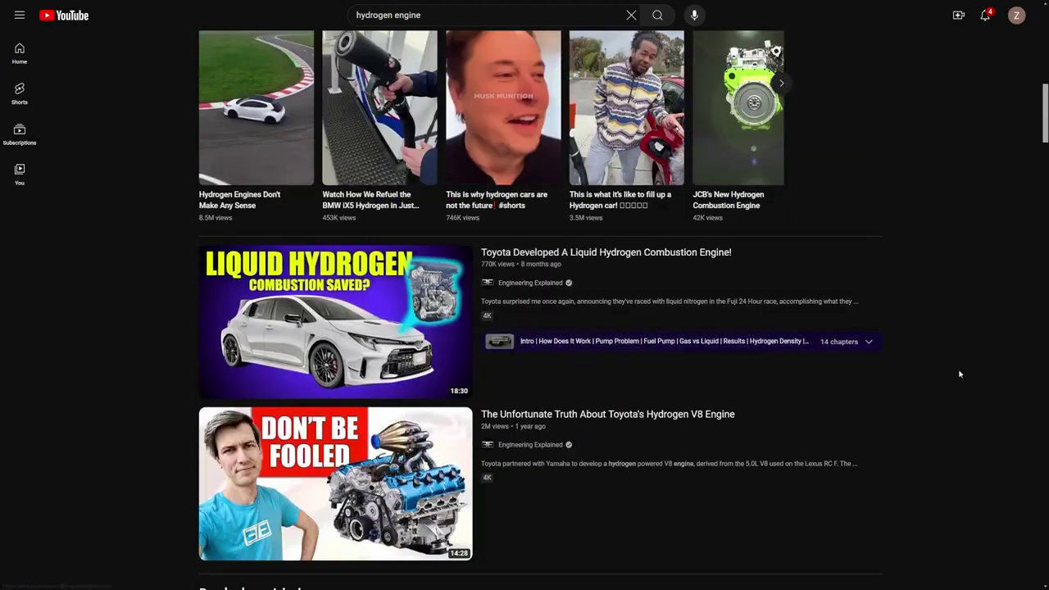
pyautogui.scroll(8, 960, 374)
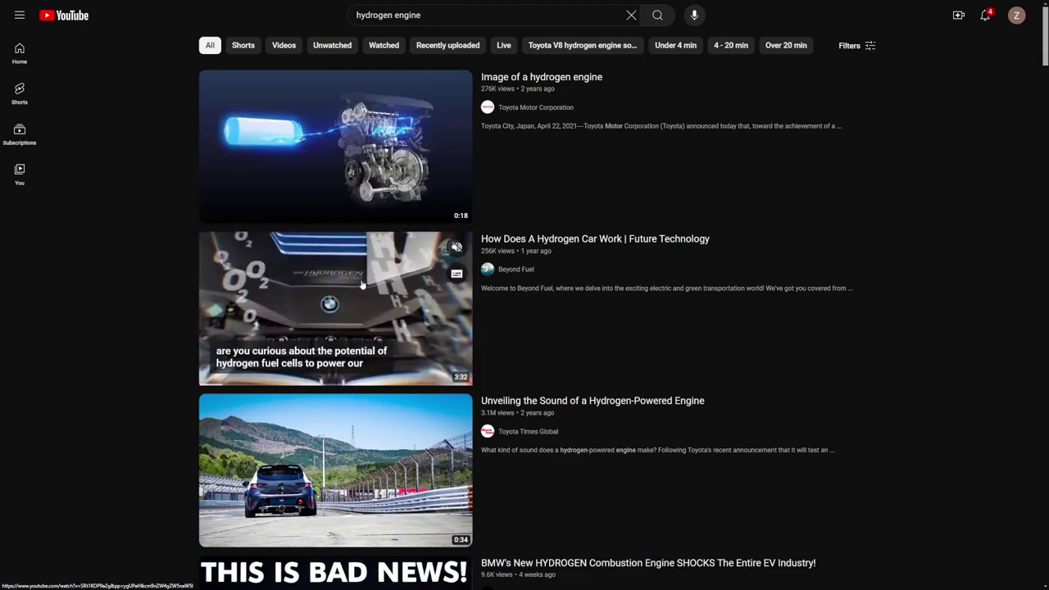
pyautogui.scroll(-2, 324, 281)
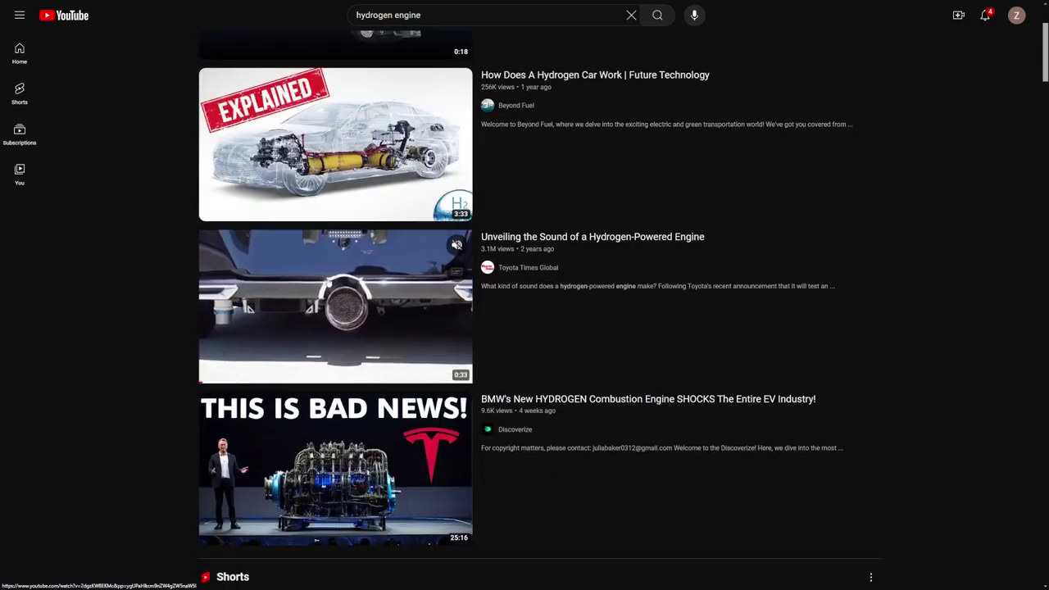
pyautogui.scroll(-2, 320, 336)
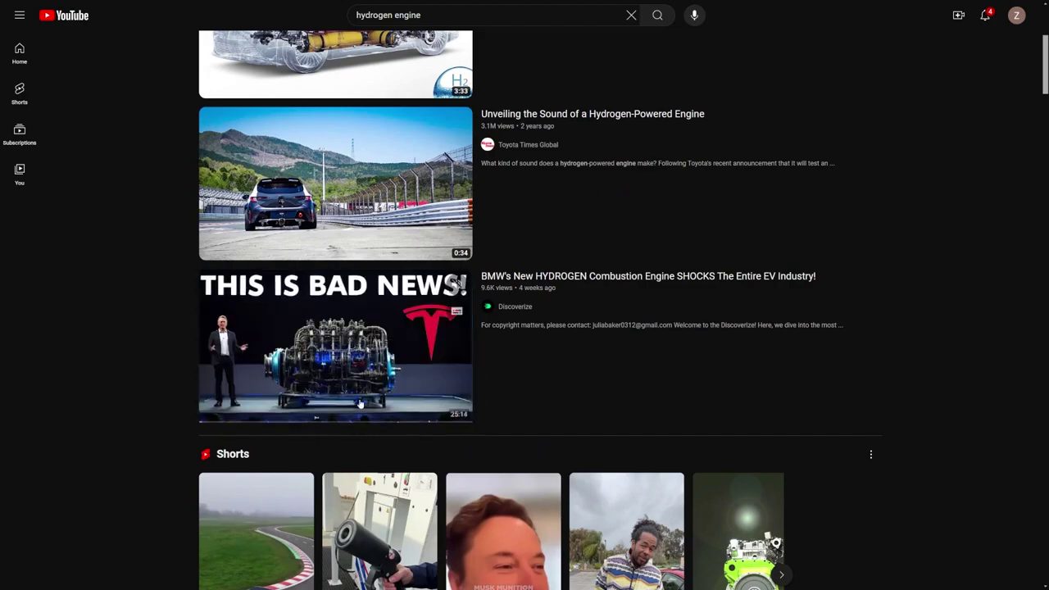
pyautogui.scroll(-5, 942, 358)
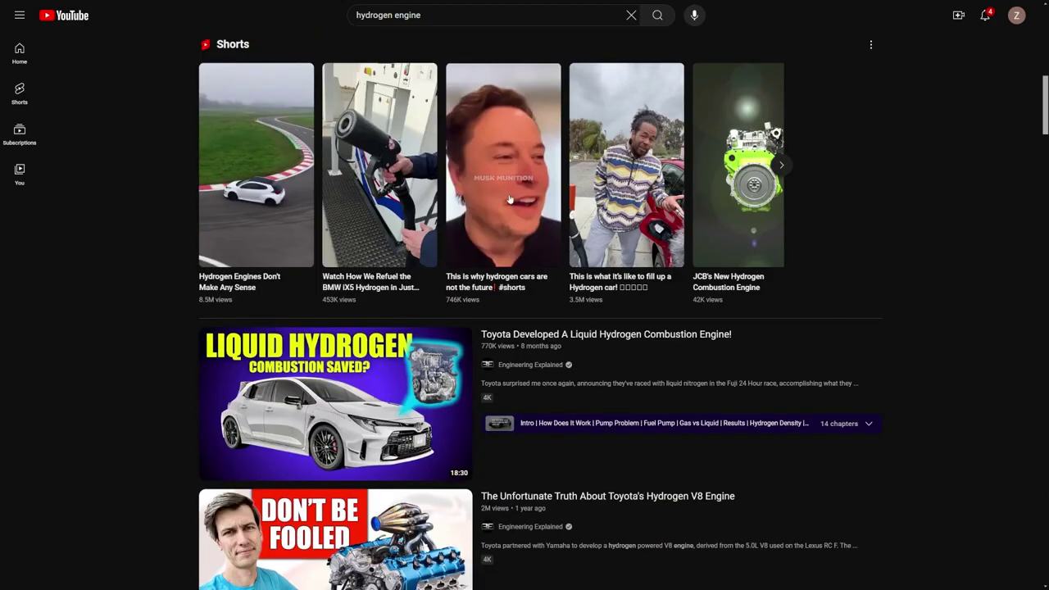
pyautogui.scroll(1, 510, 218)
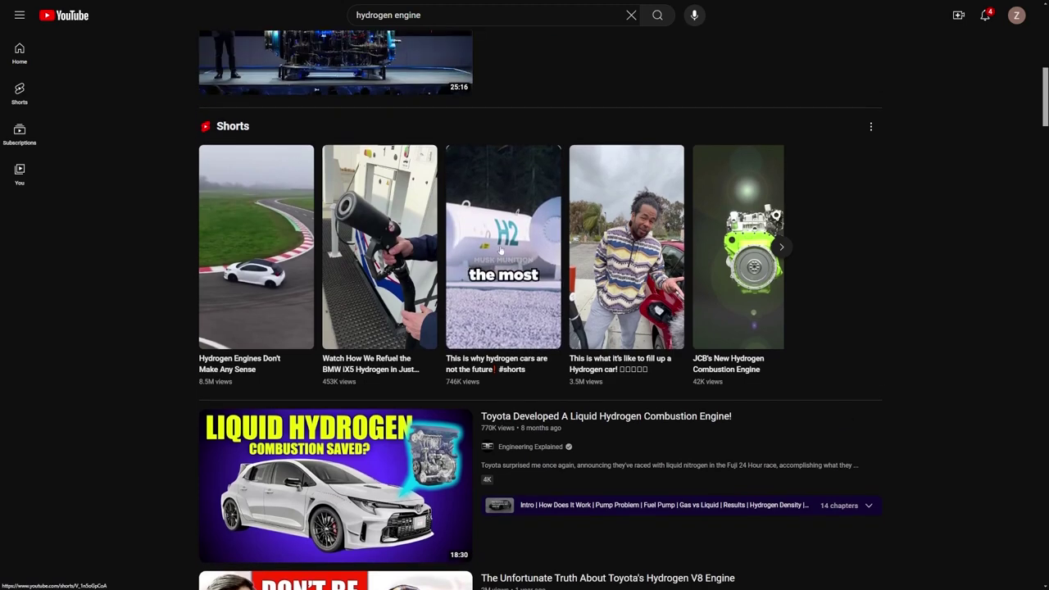
pyautogui.scroll(-3, 733, 316)
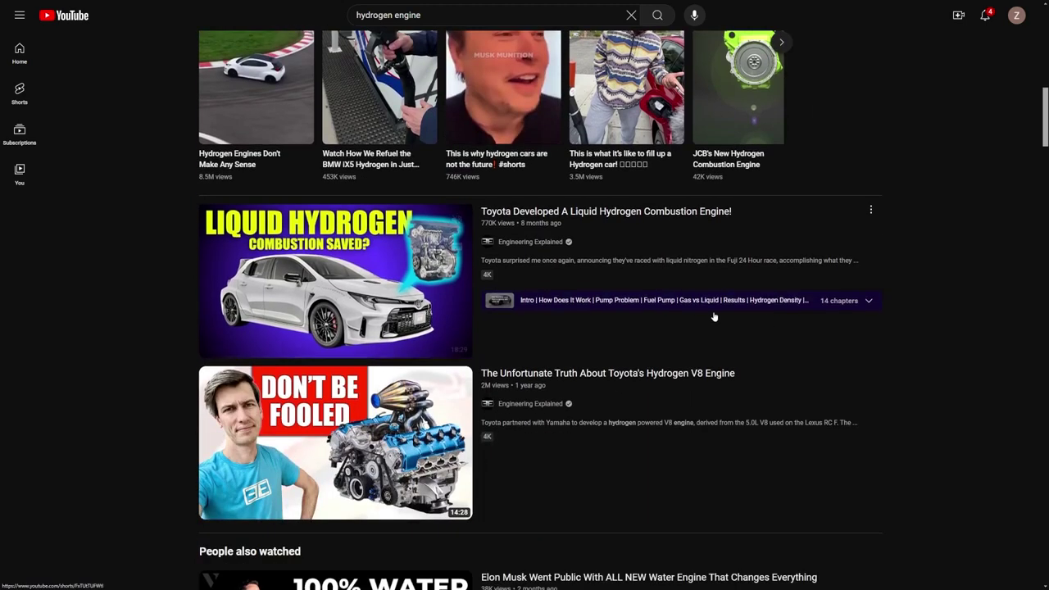
pyautogui.scroll(-2, 822, 363)
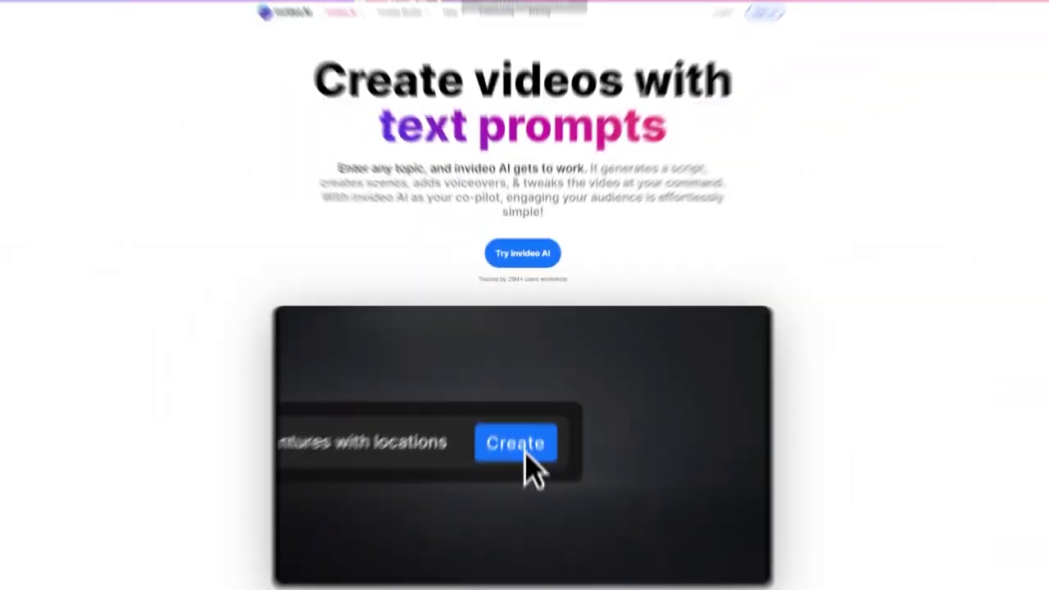
pyautogui.scroll(-2, 630, 109)
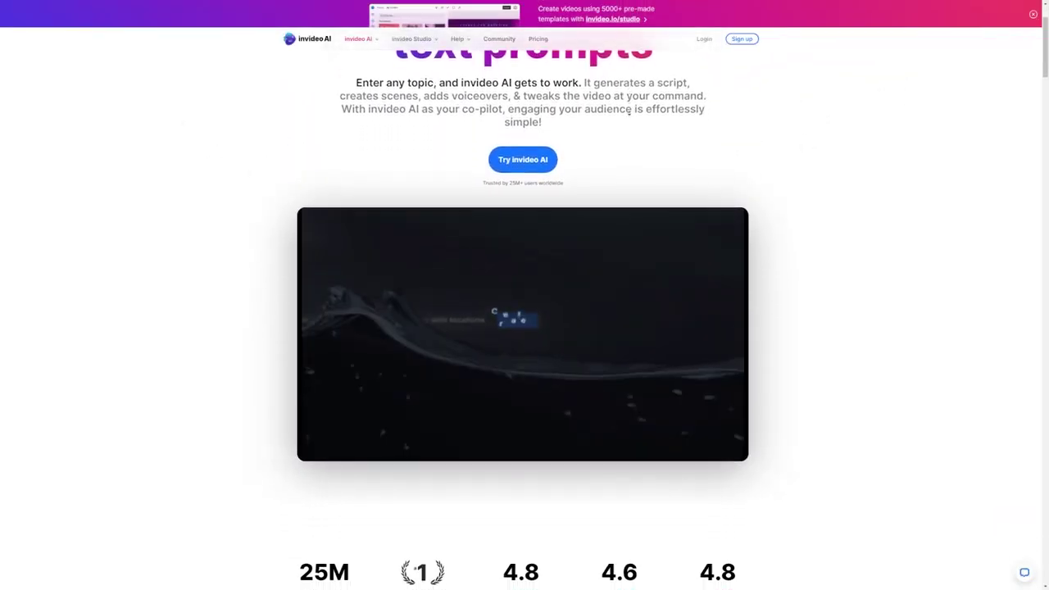
pyautogui.scroll(-1, 631, 109)
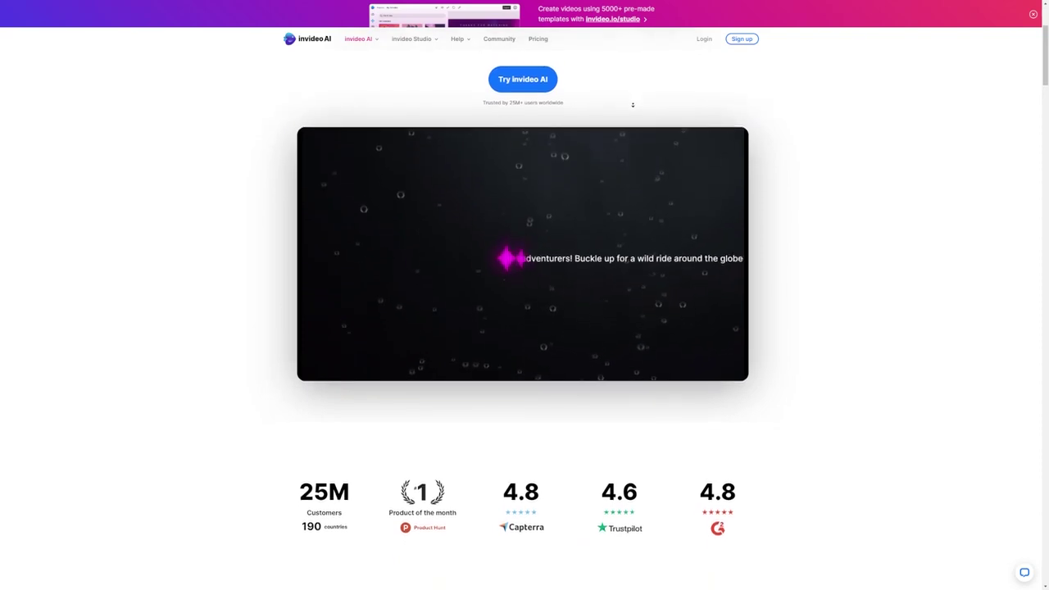
pyautogui.scroll(-1, 634, 104)
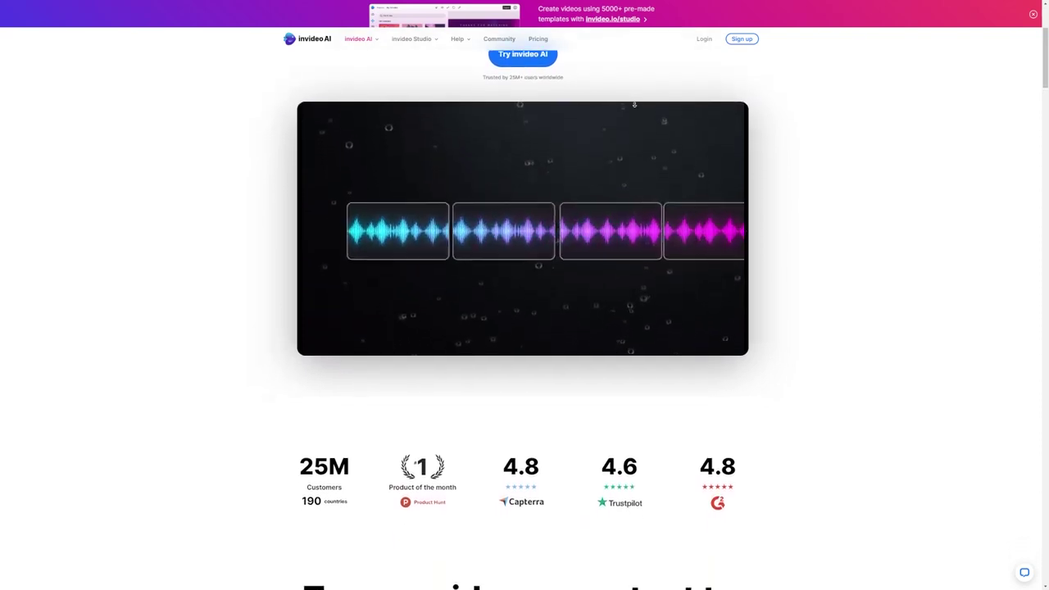
pyautogui.scroll(-2, 634, 106)
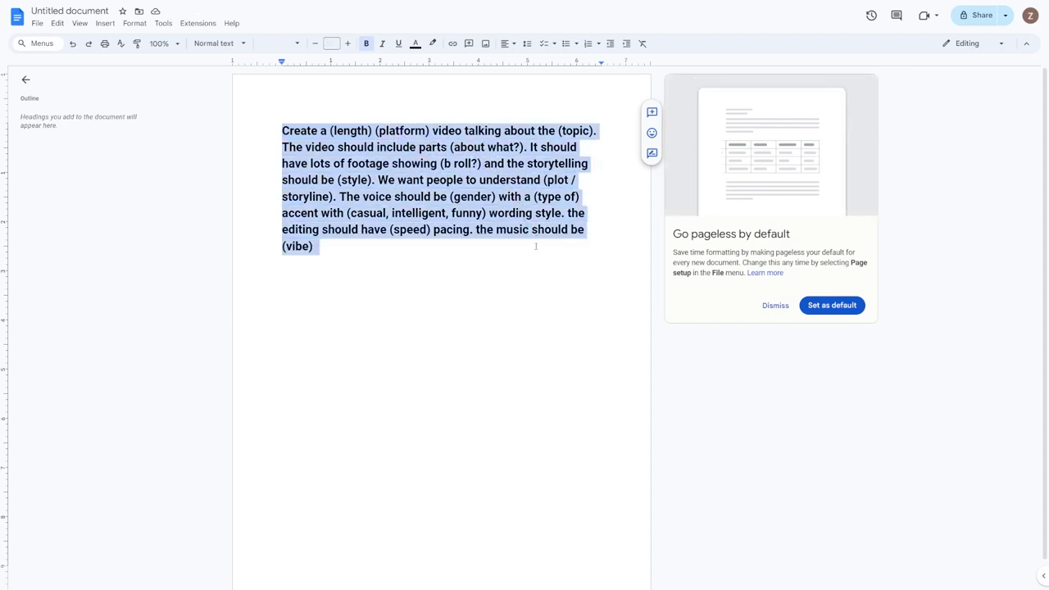
# - Replace the length placeholder with '12 minute youtube video' and delete the (platform) placeholder
pyautogui.click(552, 306)
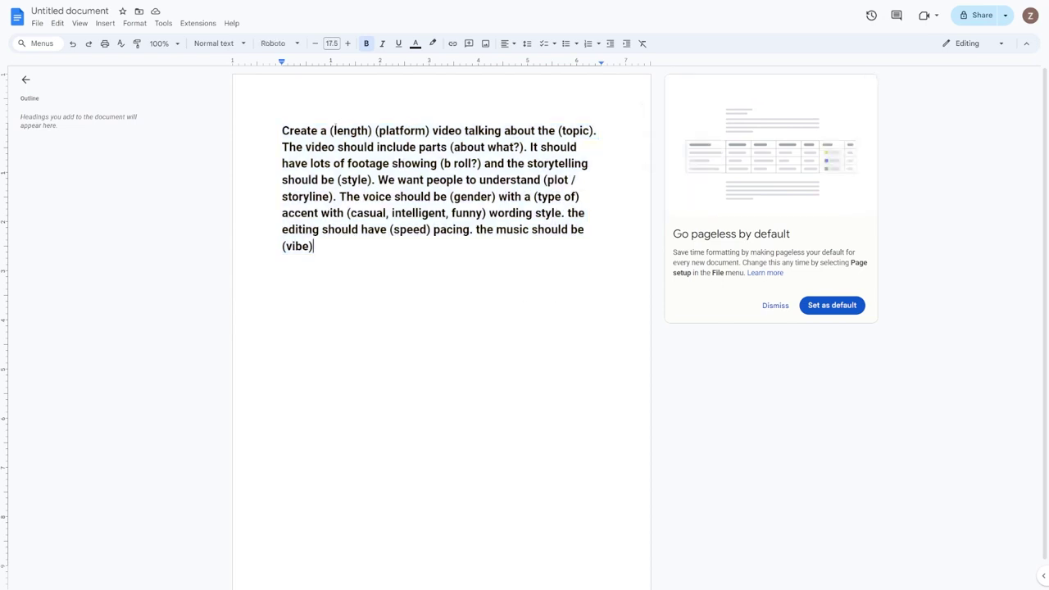
pyautogui.moveTo(350, 131); pyautogui.dragTo(369, 131)
pyautogui.write('12')
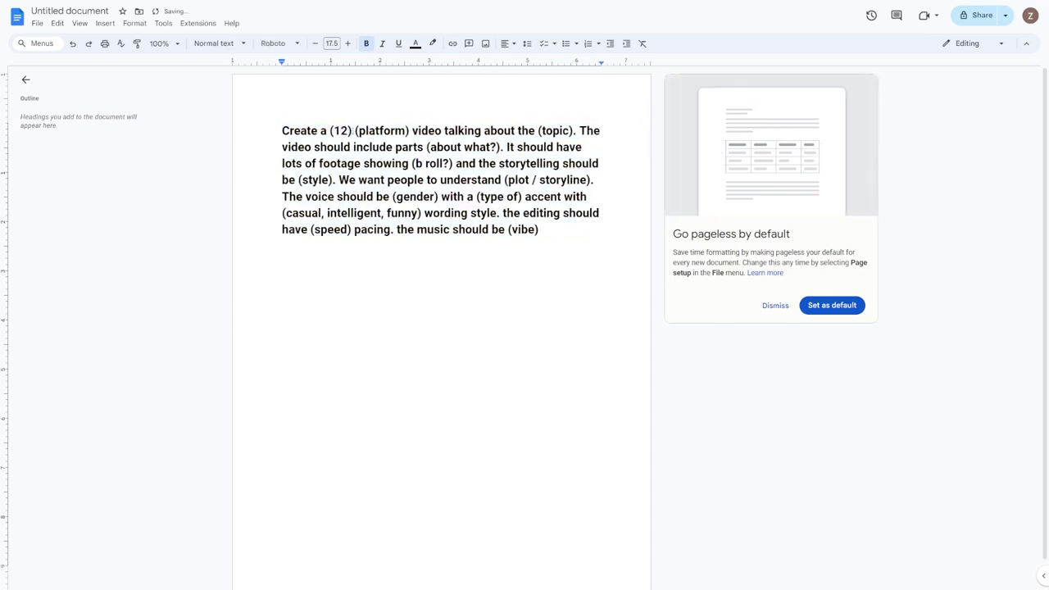
pyautogui.press('BackSpace')
pyautogui.press('BackSpace')
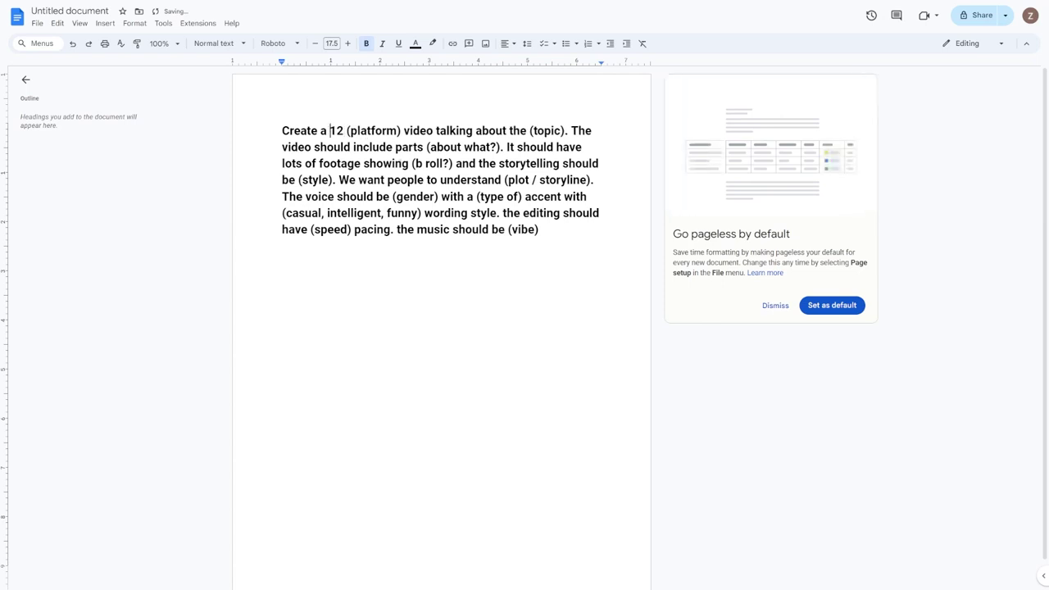
pyautogui.write('minute vid')
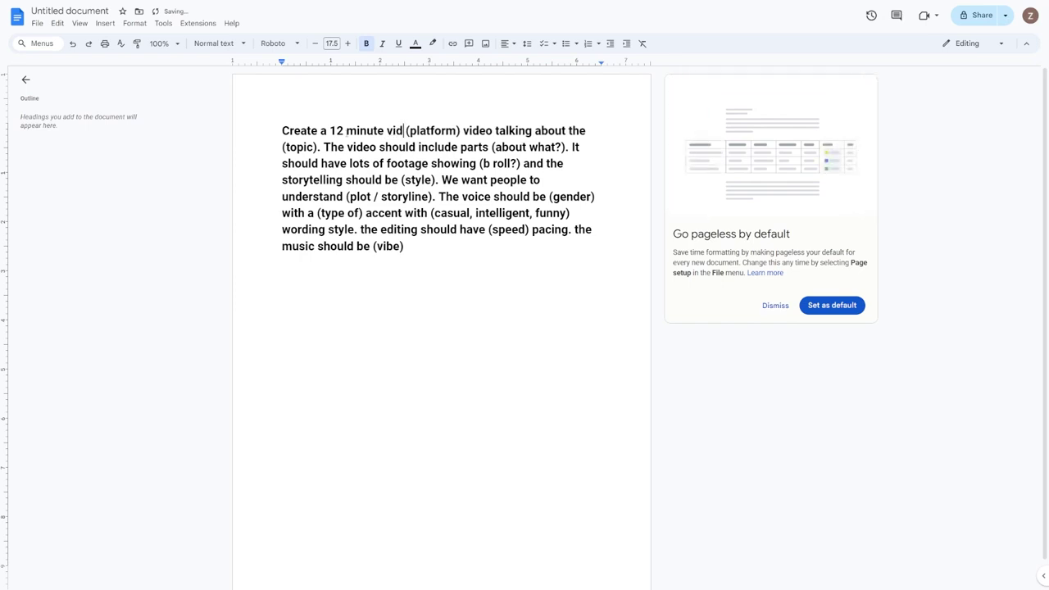
pyautogui.press('BackSpace')
pyautogui.press('BackSpace')
pyautogui.press('BackSpace')
pyautogui.write('youtube ')
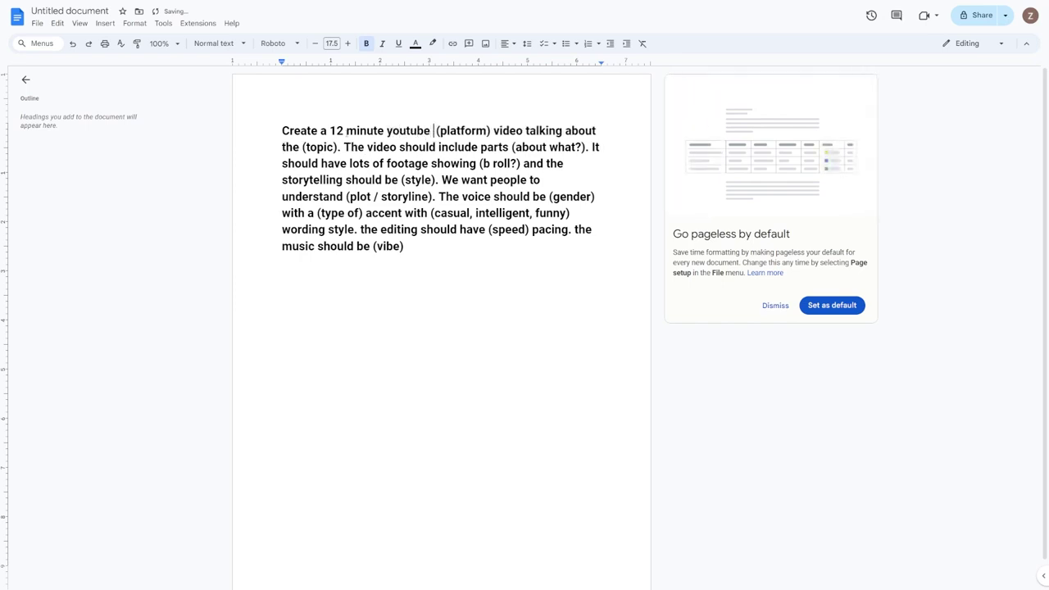
pyautogui.write('video')
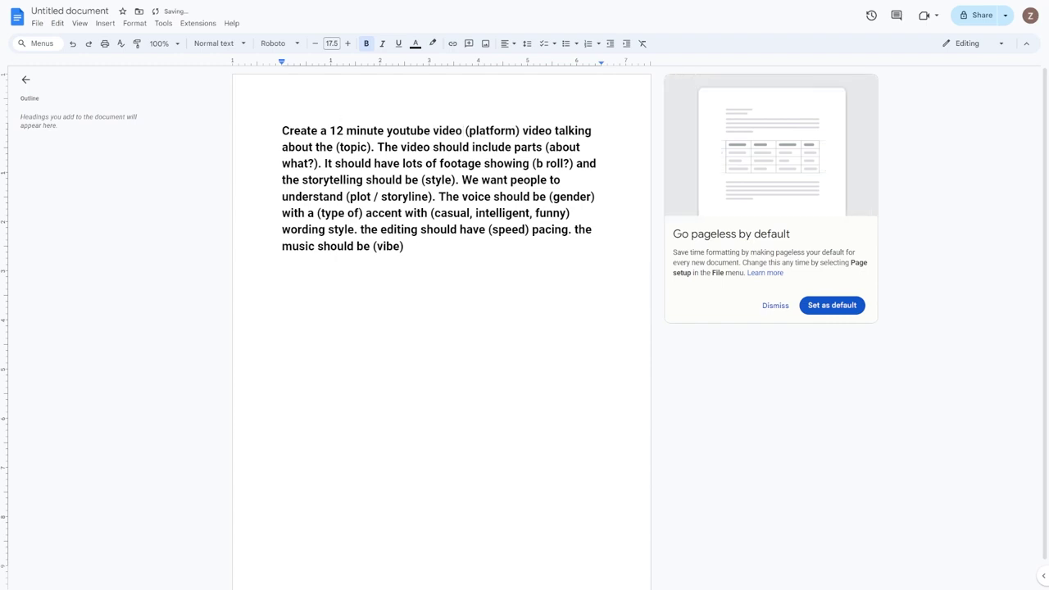
pyautogui.moveTo(465, 131); pyautogui.dragTo(517, 131)
pyautogui.press('BackSpace')
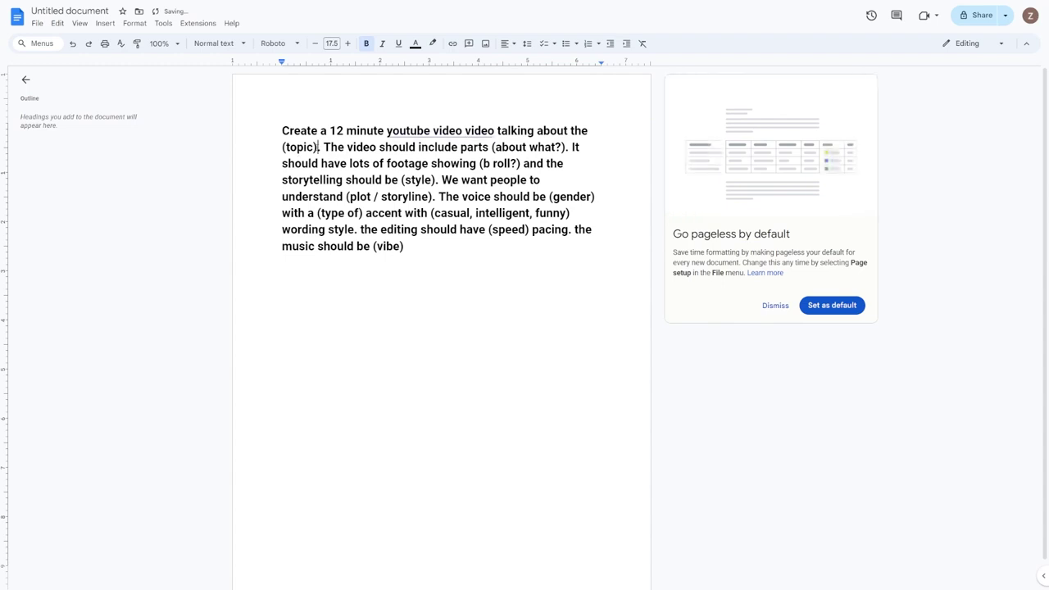
# - Review the remaining (topic) and (gender) placeholders in the prompt template
pyautogui.moveTo(316, 147); pyautogui.dragTo(281, 148)
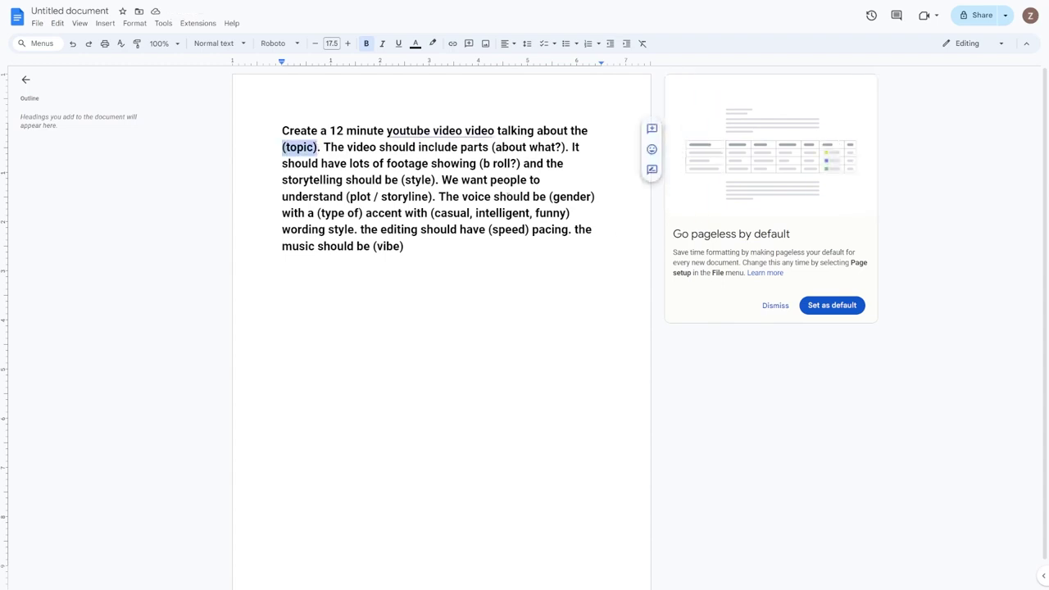
pyautogui.click(347, 156)
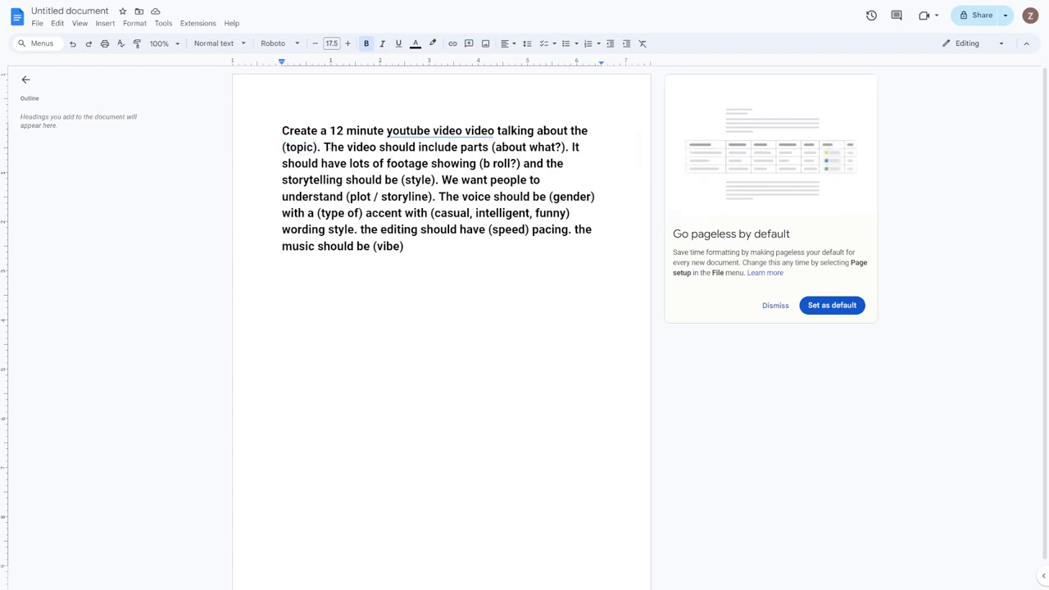
pyautogui.moveTo(324, 147); pyautogui.dragTo(406, 246)
pyautogui.click(442, 179)
pyautogui.scroll(-1, 441, 205)
pyautogui.scroll(1, 440, 222)
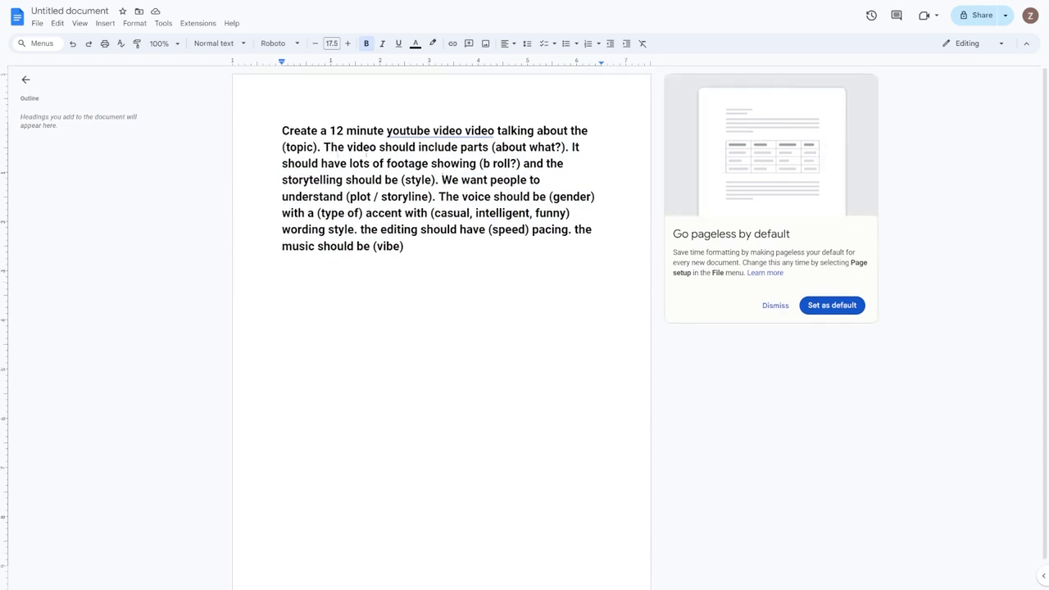
pyautogui.doubleClick(572, 197)
pyautogui.moveTo(452, 197); pyautogui.dragTo(524, 197)
pyautogui.click(293, 213)
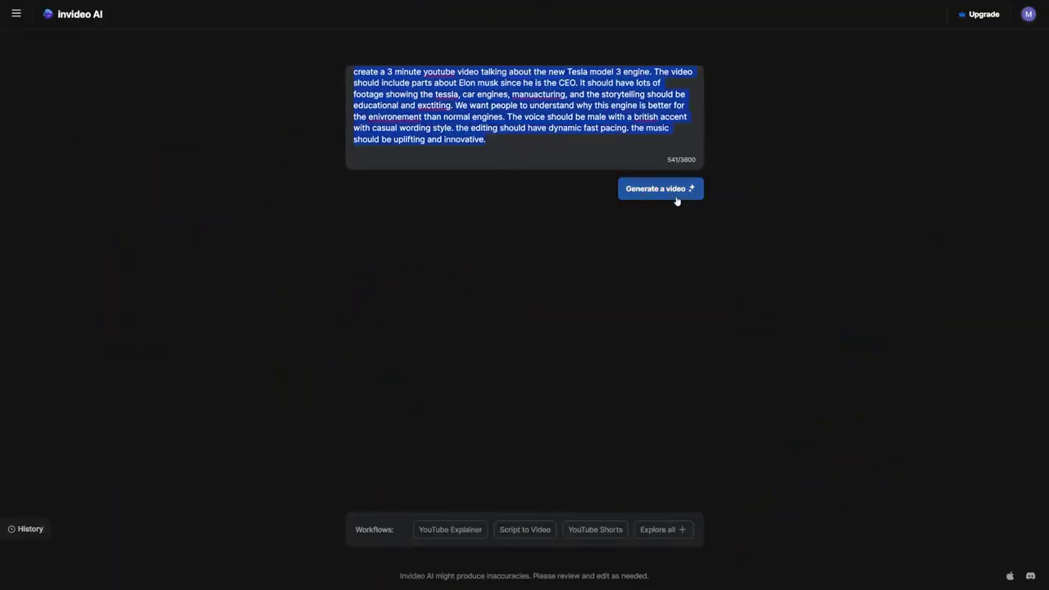
# - Generate a video from the Tesla Model 3 prompt, accepting the suggested audience, look and platform settings
pyautogui.click(686, 190)
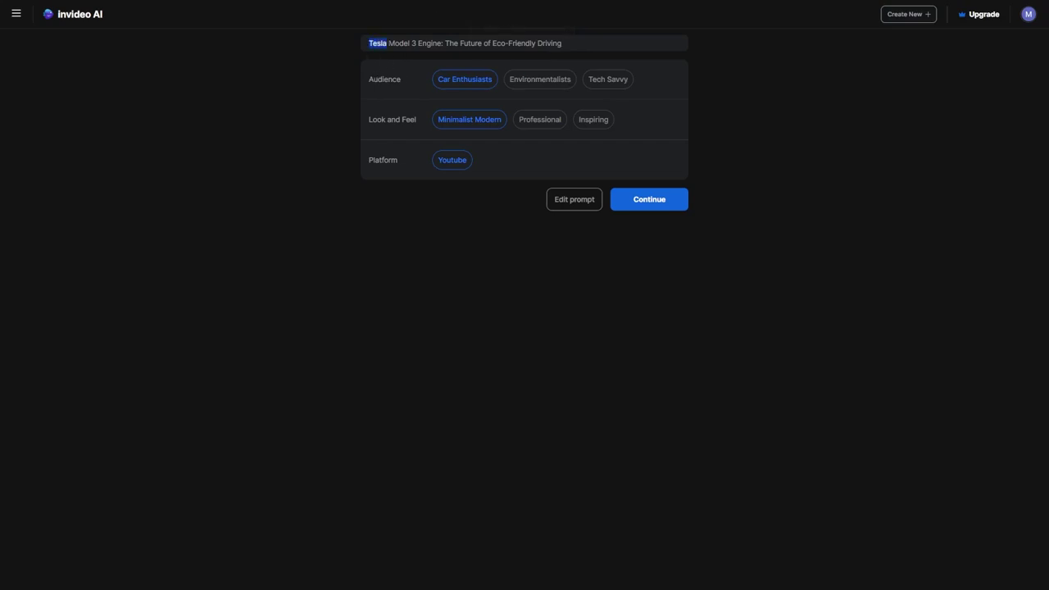
pyautogui.moveTo(387, 43); pyautogui.dragTo(499, 74)
pyautogui.moveTo(374, 80); pyautogui.dragTo(385, 79)
pyautogui.click(650, 204)
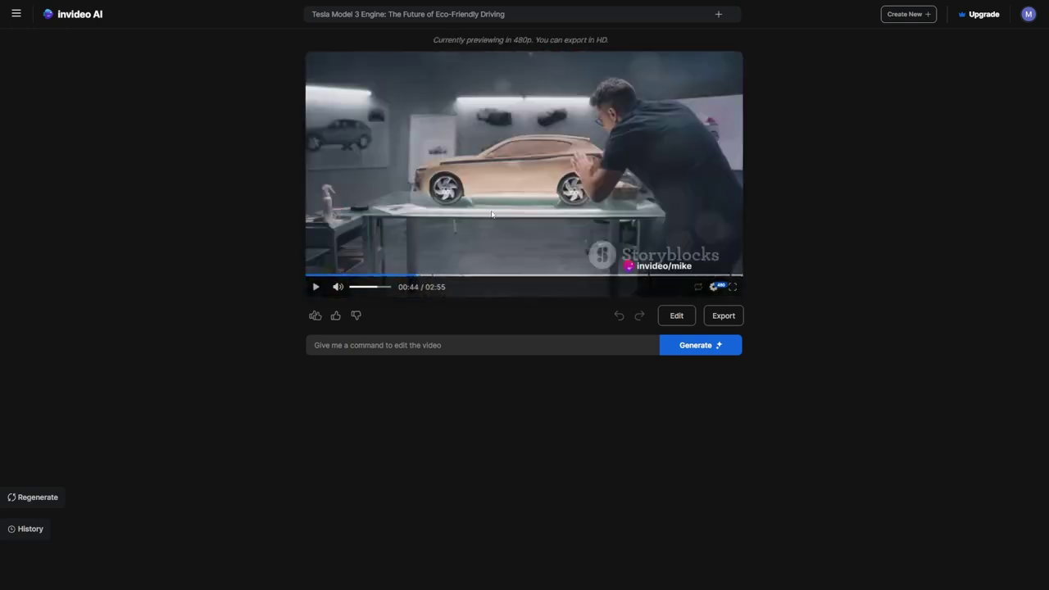
# - Submit the edit request 'please mention elon musk in the hook' and review the AI's reply
pyautogui.click(309, 276)
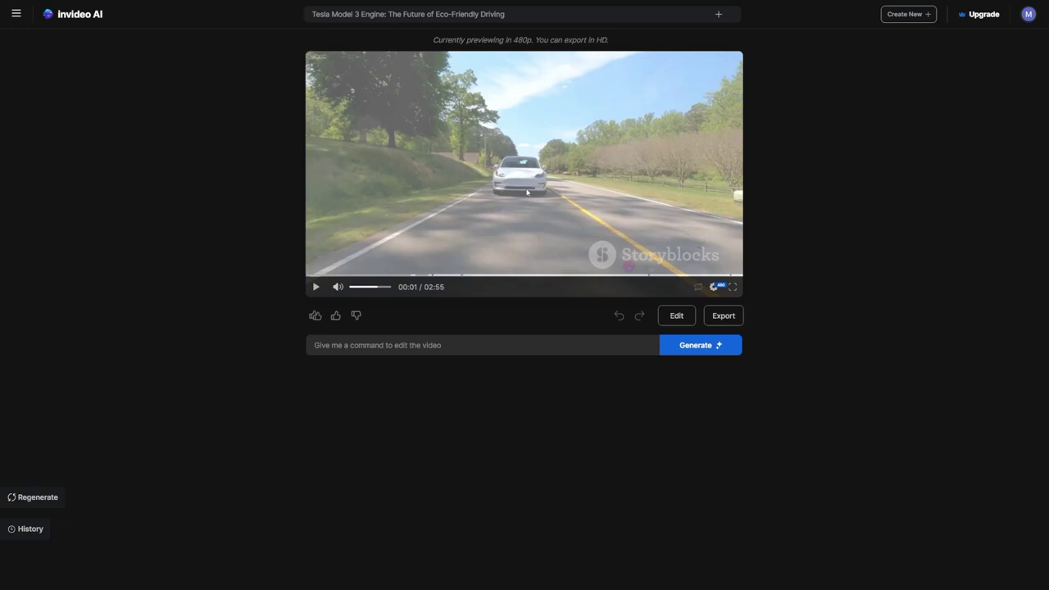
pyautogui.click(414, 344)
pyautogui.write('please mention elon musk in the hook')
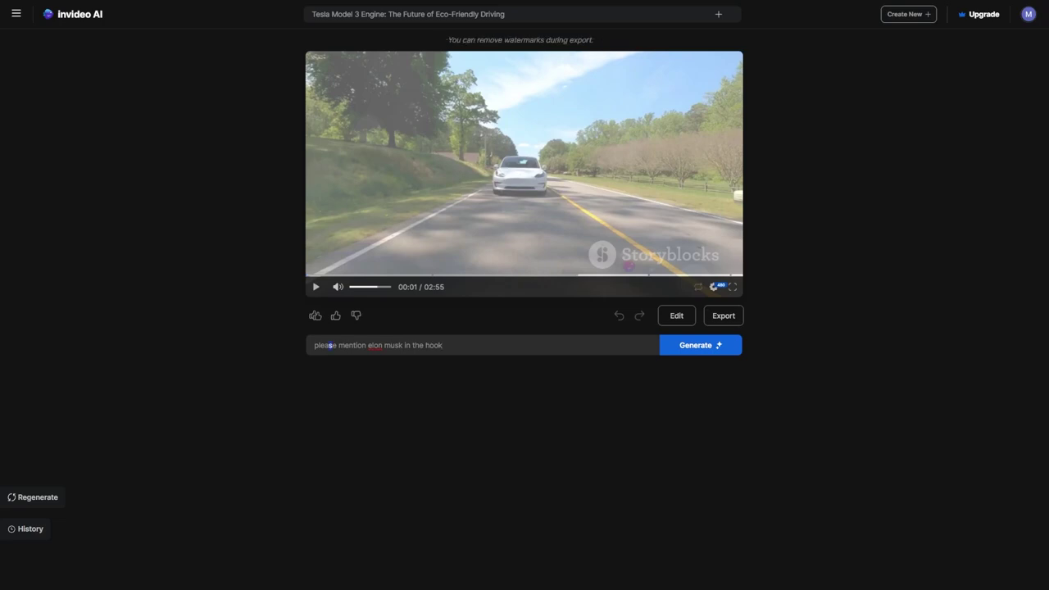
pyautogui.moveTo(332, 345); pyautogui.dragTo(442, 345)
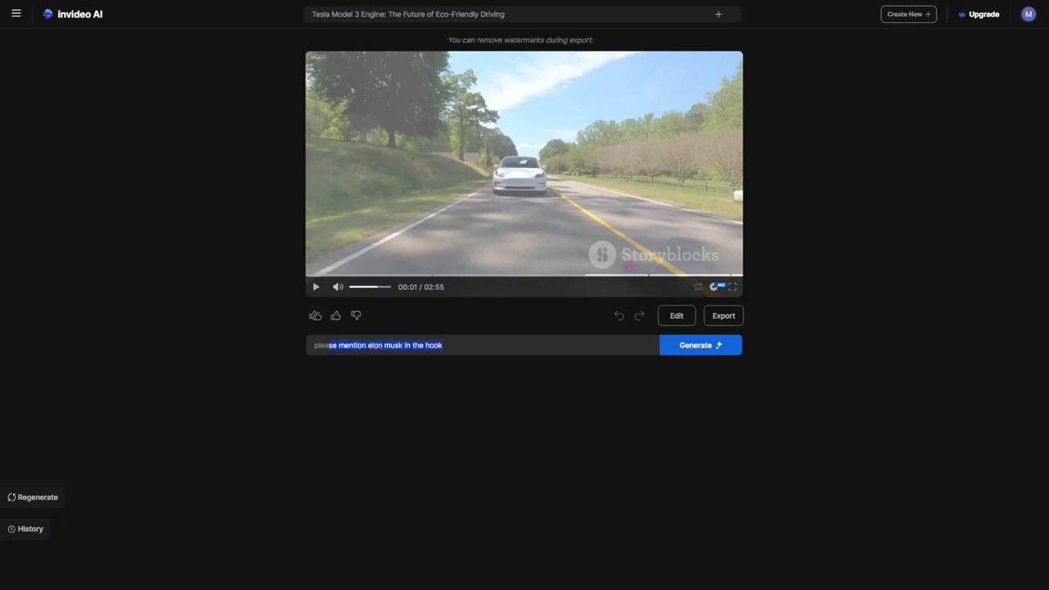
pyautogui.click(706, 350)
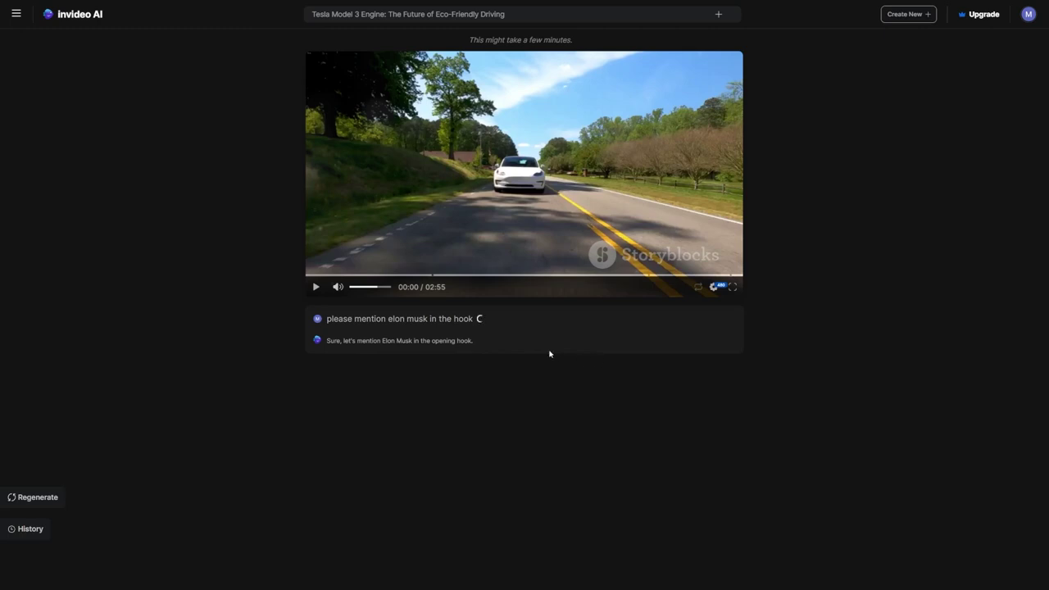
pyautogui.moveTo(327, 340); pyautogui.dragTo(516, 345)
pyautogui.moveTo(326, 319); pyautogui.dragTo(515, 341)
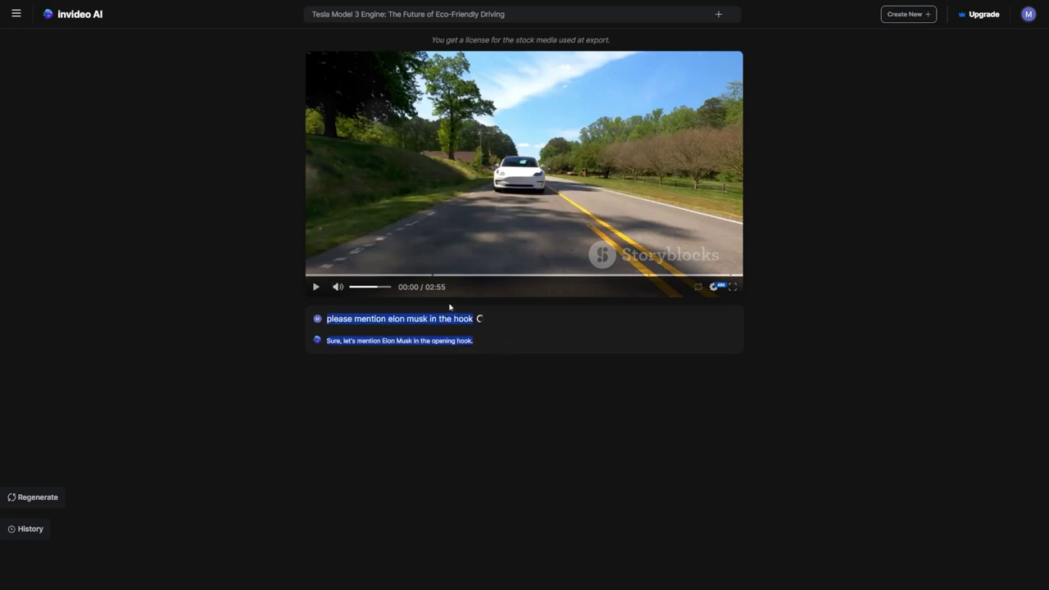
pyautogui.click(245, 331)
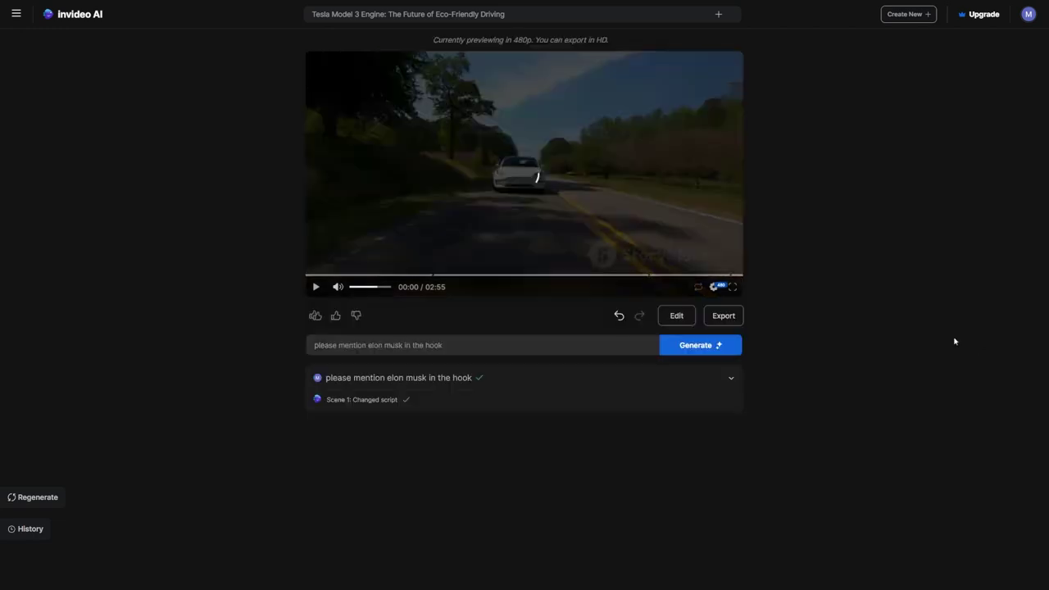
pyautogui.click(677, 316)
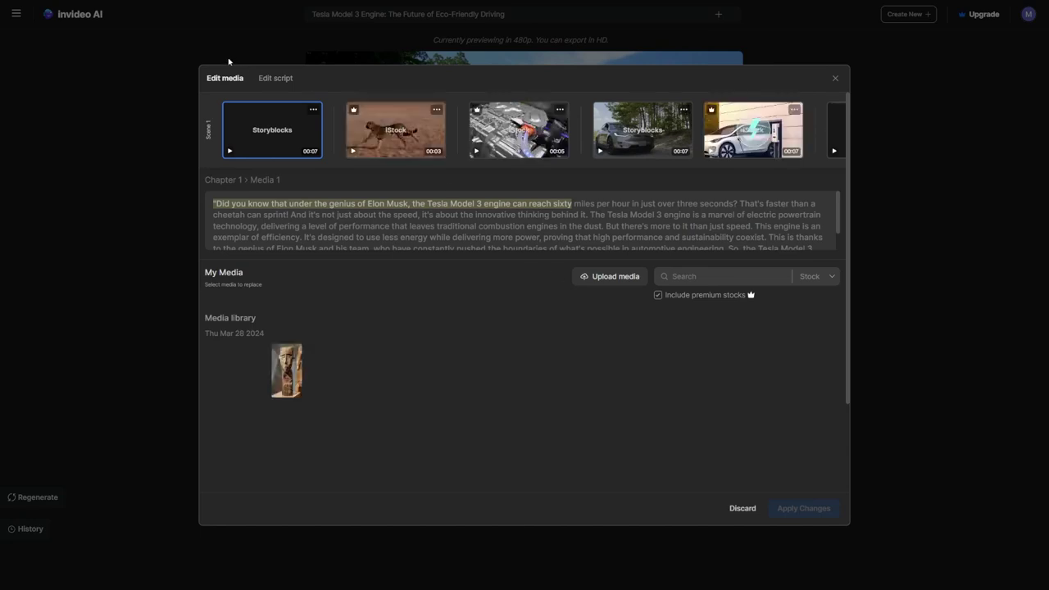
# - Review the first two lines of Scene 1's script in the scene editor
pyautogui.click(270, 79)
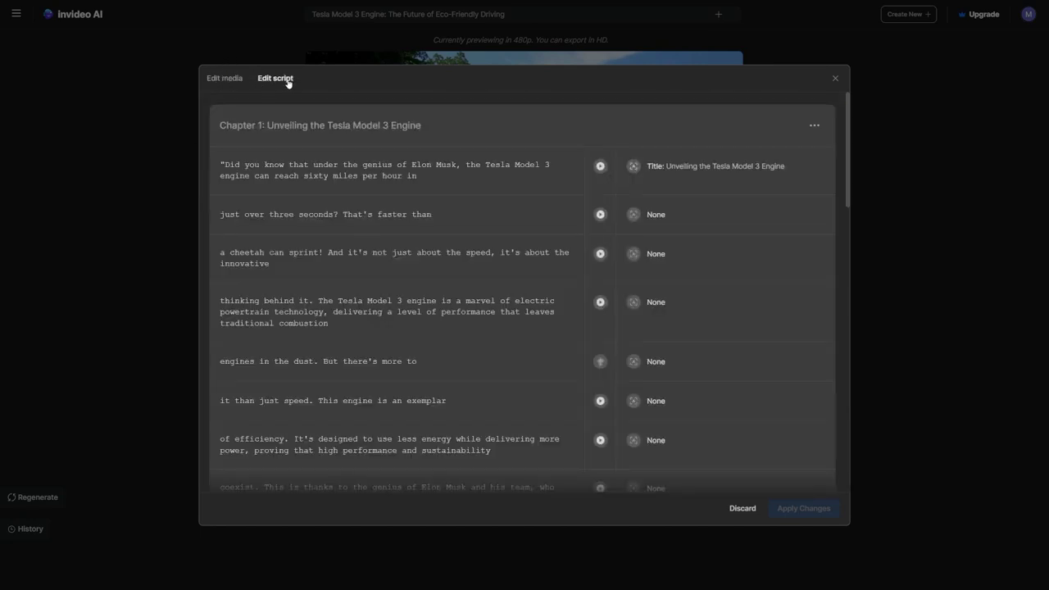
pyautogui.click(216, 79)
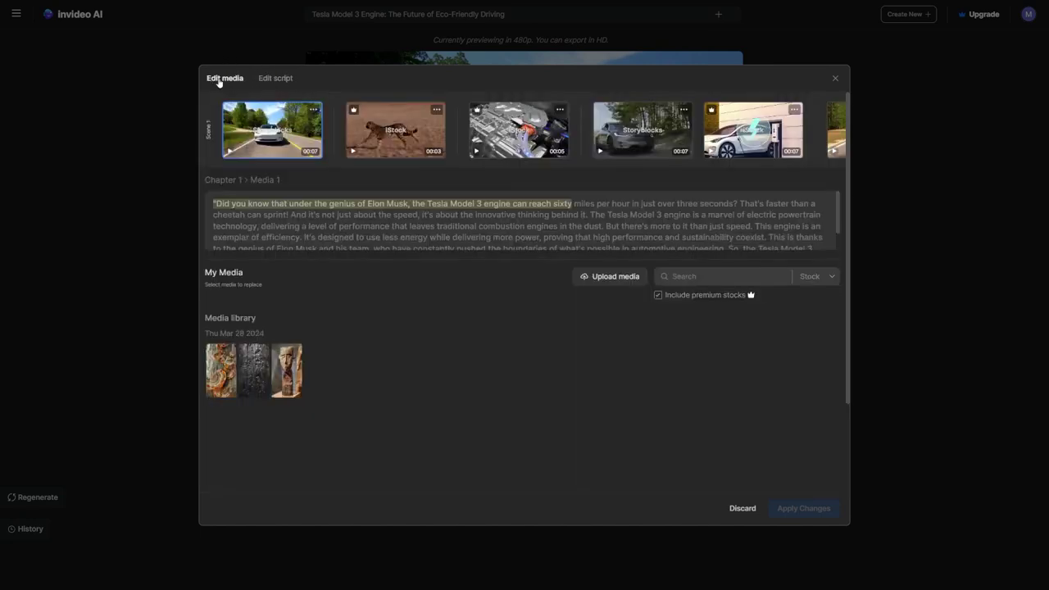
pyautogui.click(262, 78)
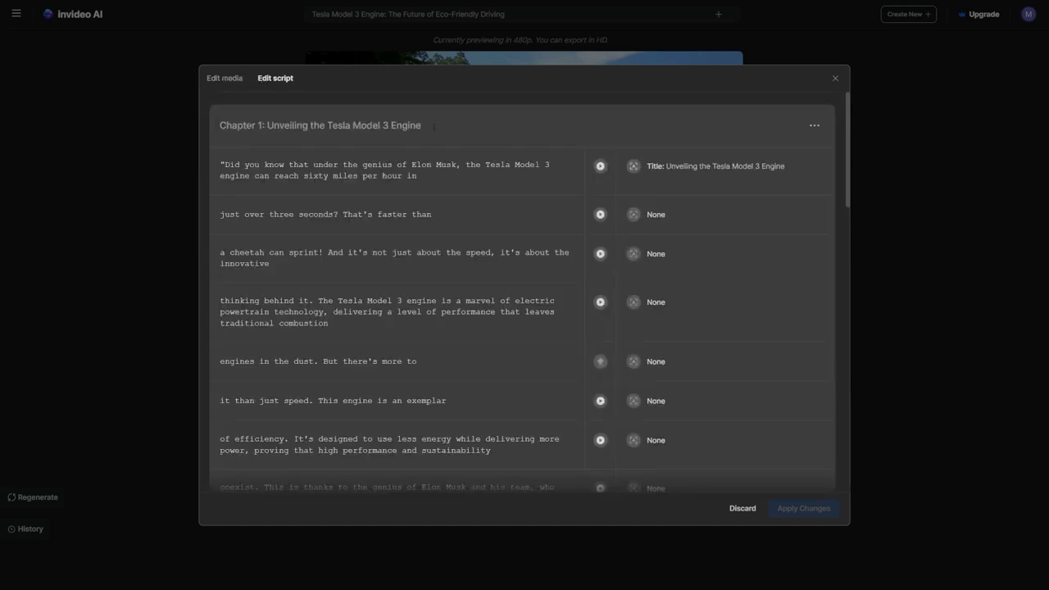
pyautogui.moveTo(220, 165); pyautogui.dragTo(367, 176)
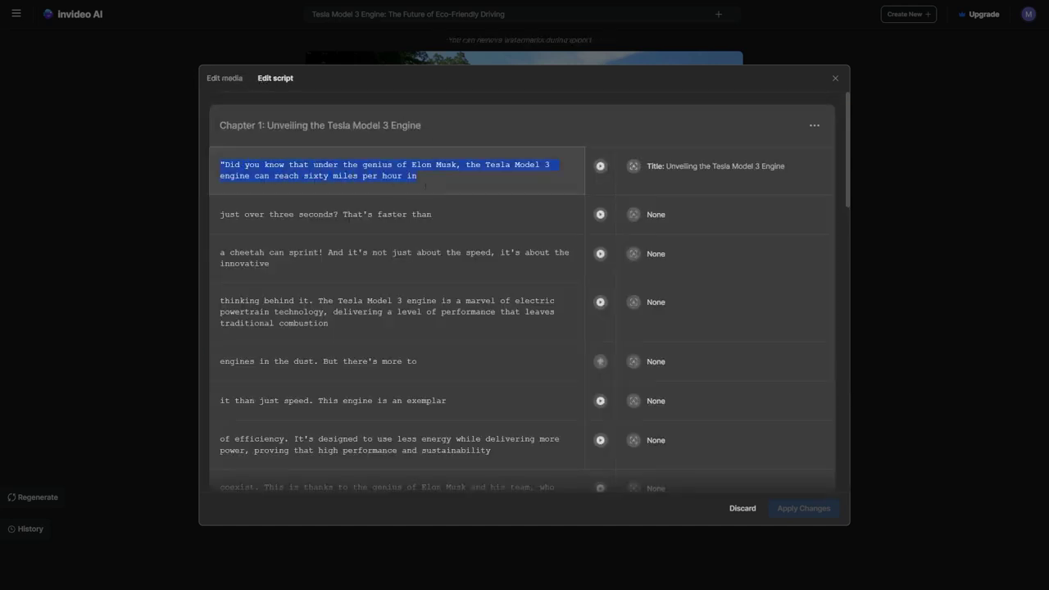
pyautogui.moveTo(224, 214); pyautogui.dragTo(432, 215)
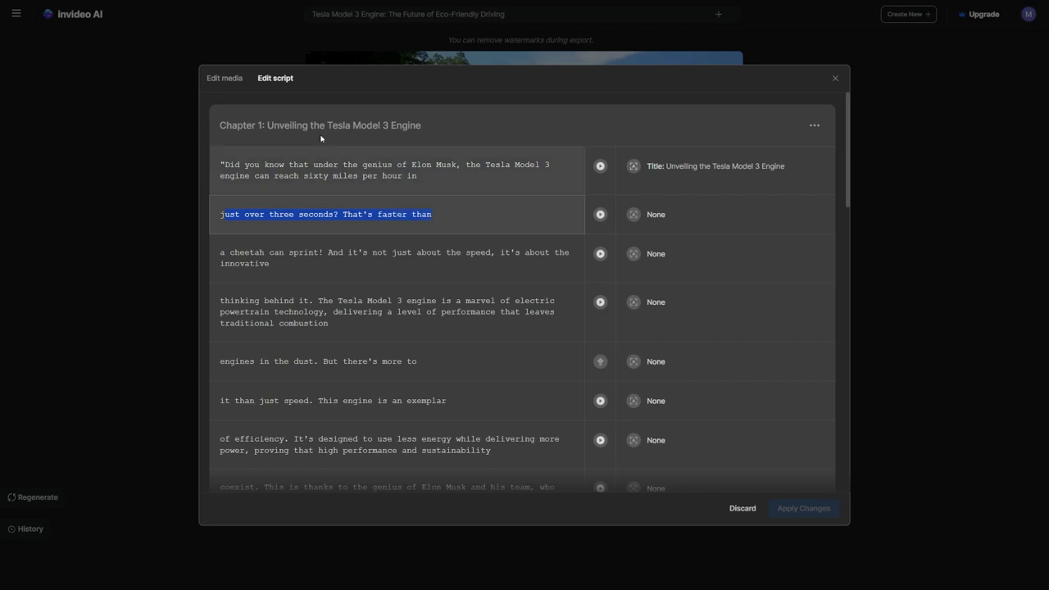
pyautogui.click(224, 79)
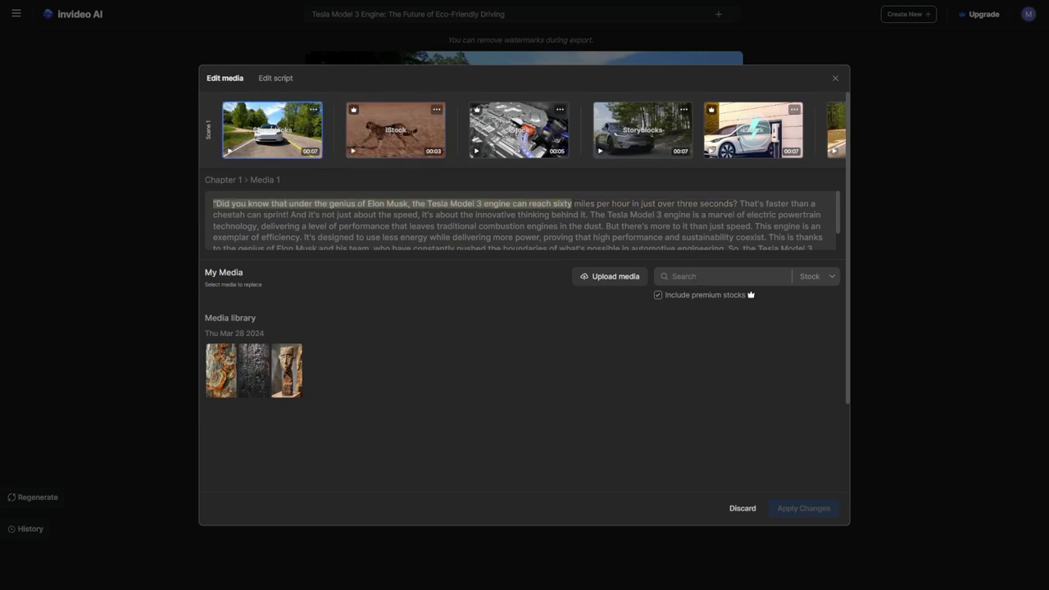
# - Search stock media for 'car engine' footage, then close the editor without applying changes
pyautogui.click(702, 273)
pyautogui.write('car engine')
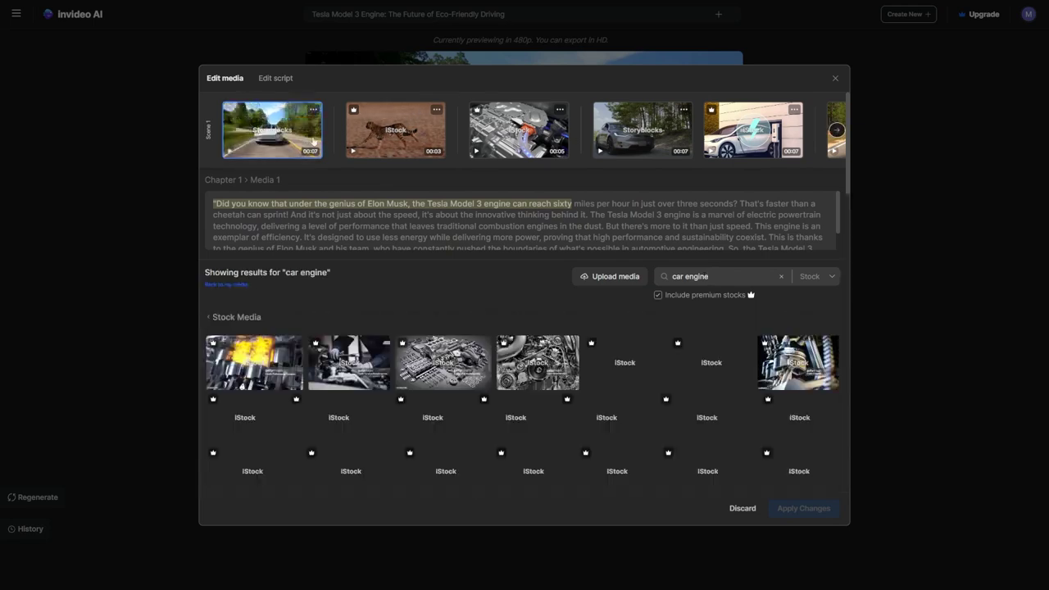
pyautogui.moveTo(257, 370)
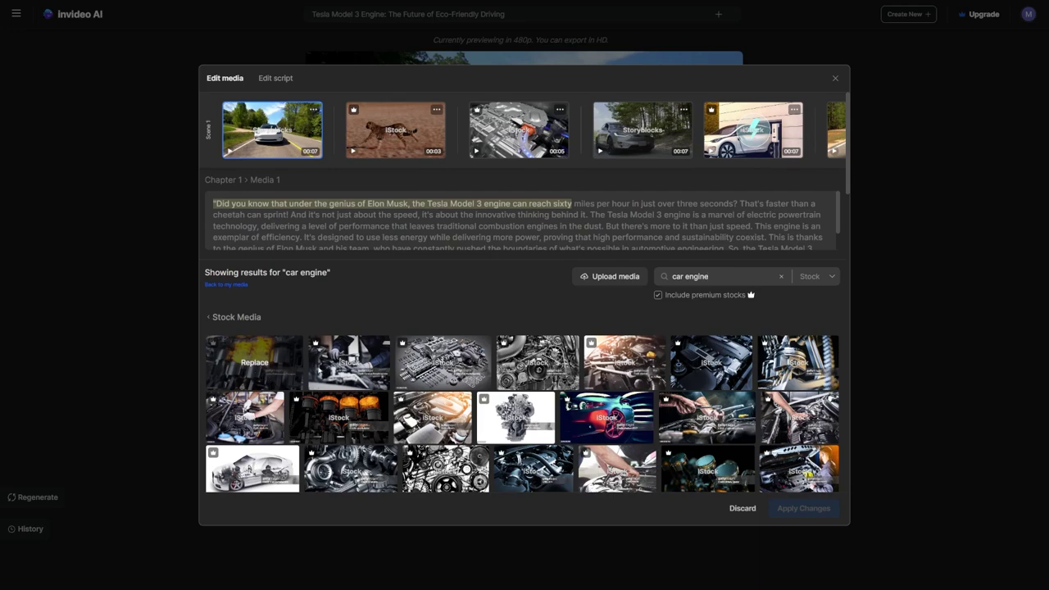
pyautogui.scroll(-3, 704, 369)
pyautogui.scroll(3, 705, 368)
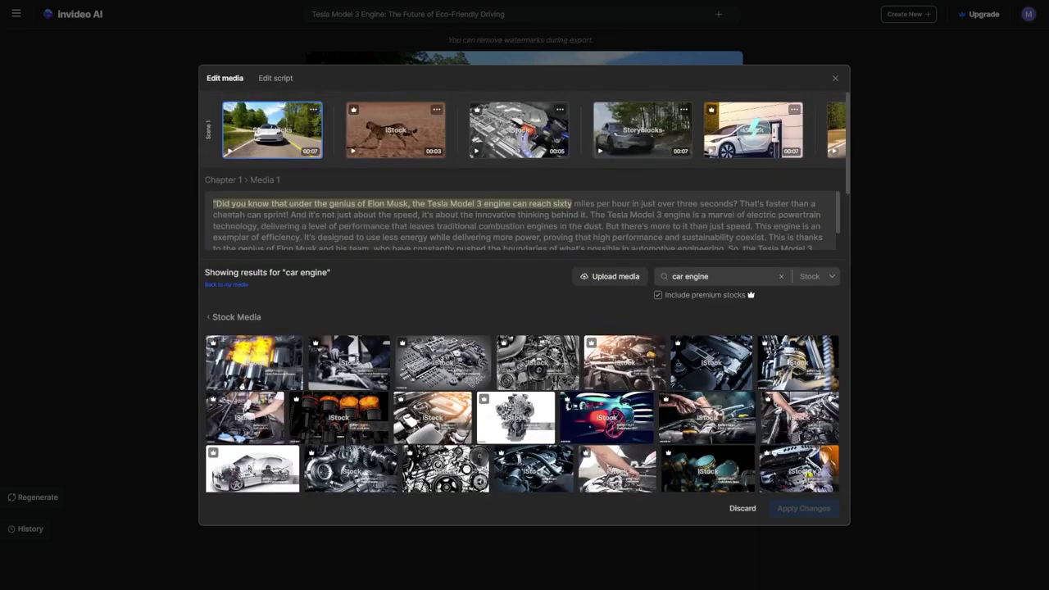
pyautogui.click(276, 79)
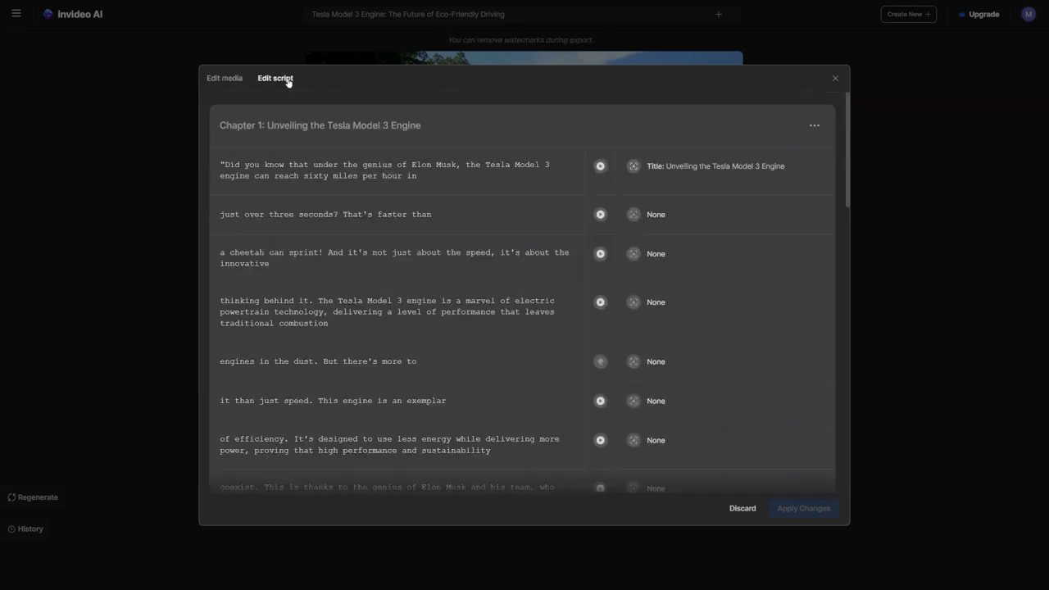
pyautogui.click(836, 79)
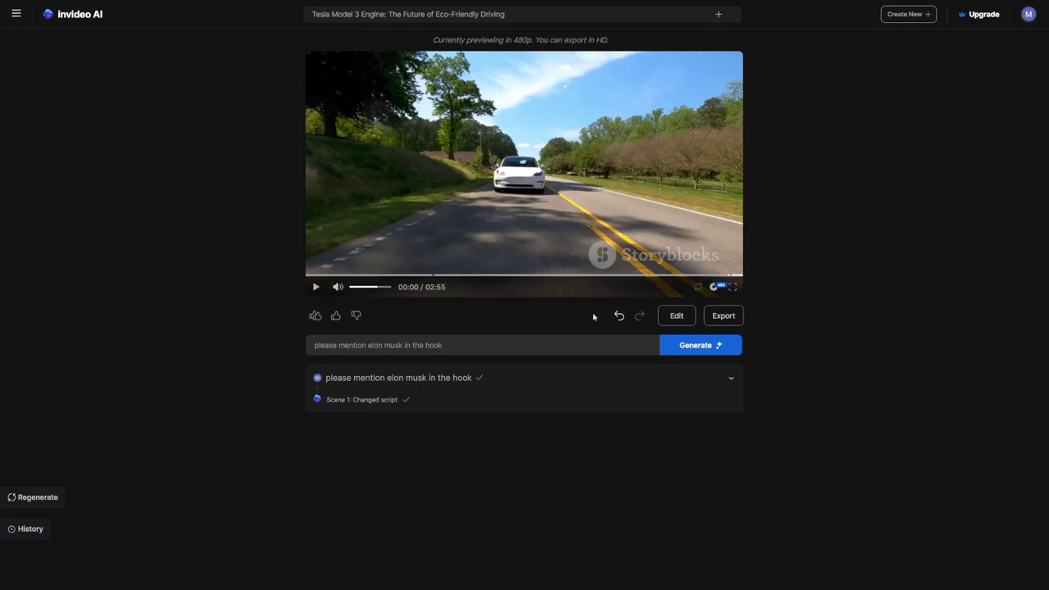
# - Open the Publish Video export options for the Tesla video
pyautogui.click(725, 317)
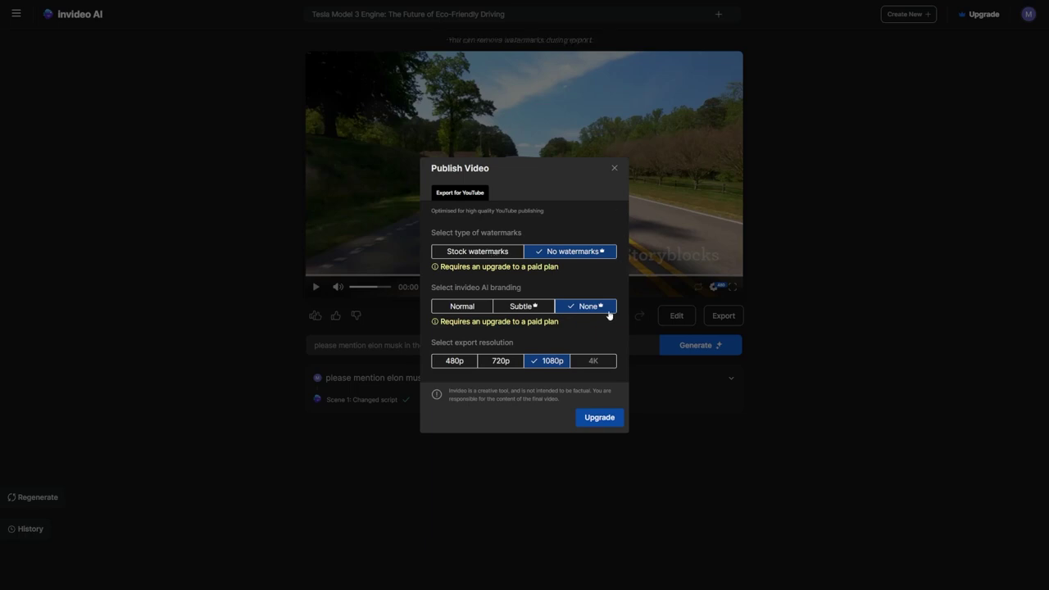
# - Review the Plus plan's $20 / mo price in the pricing offer, then dismiss it
pyautogui.click(599, 418)
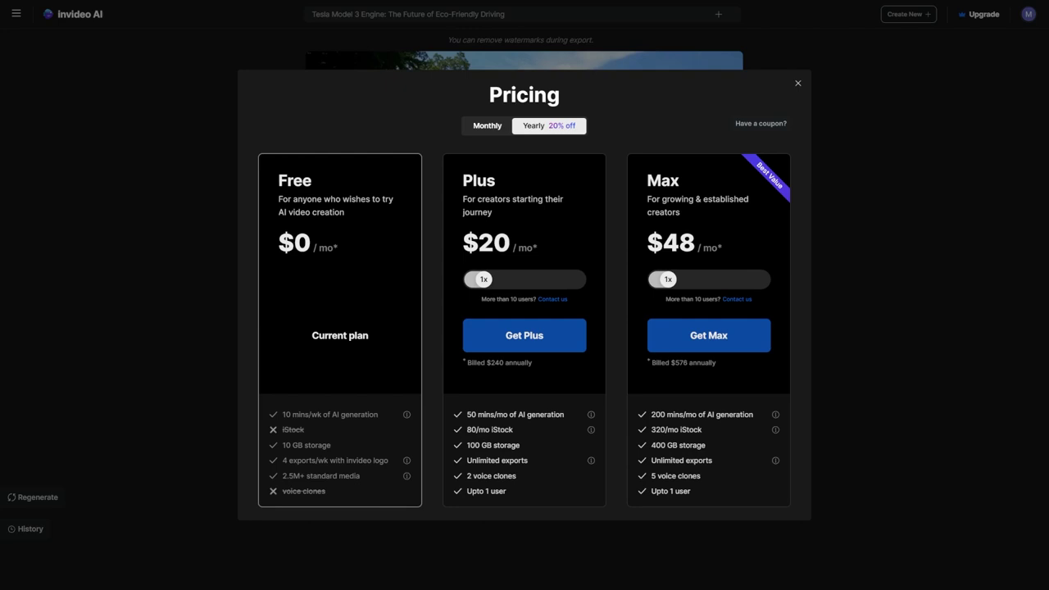
pyautogui.moveTo(462, 180); pyautogui.dragTo(527, 188)
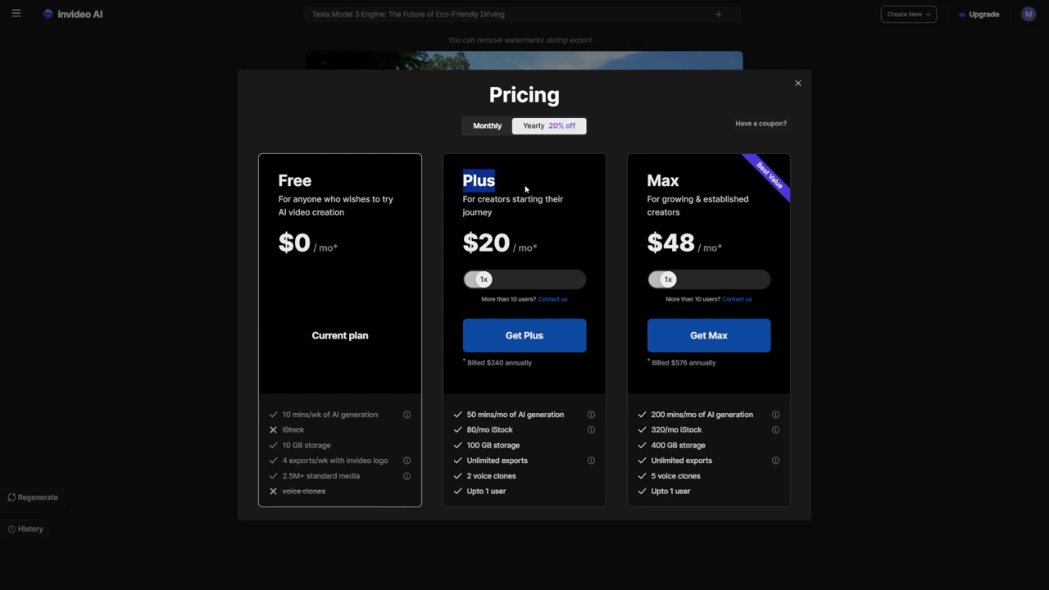
pyautogui.moveTo(462, 243); pyautogui.dragTo(561, 248)
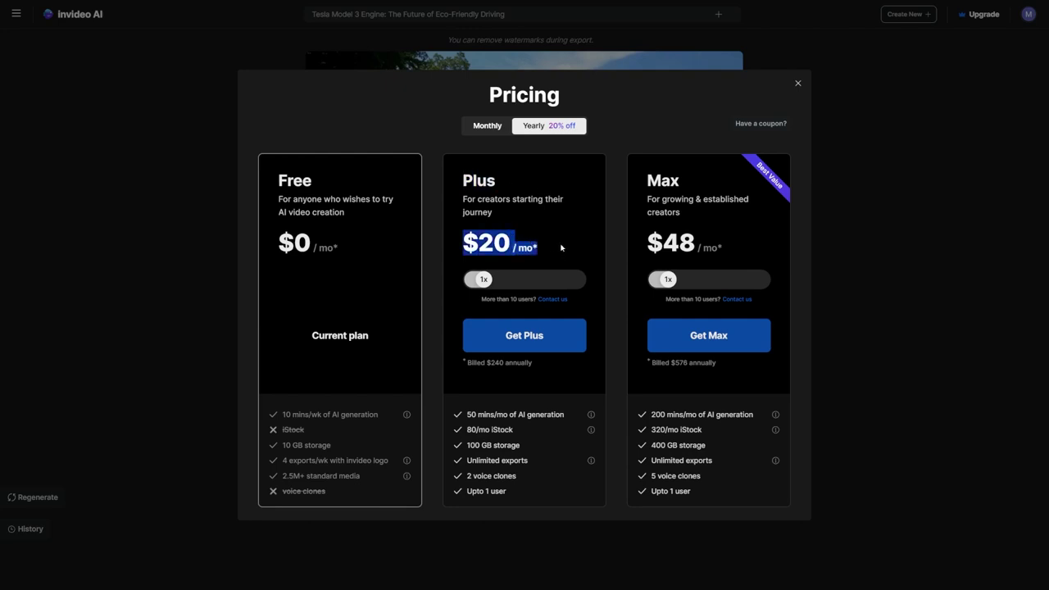
pyautogui.click(505, 220)
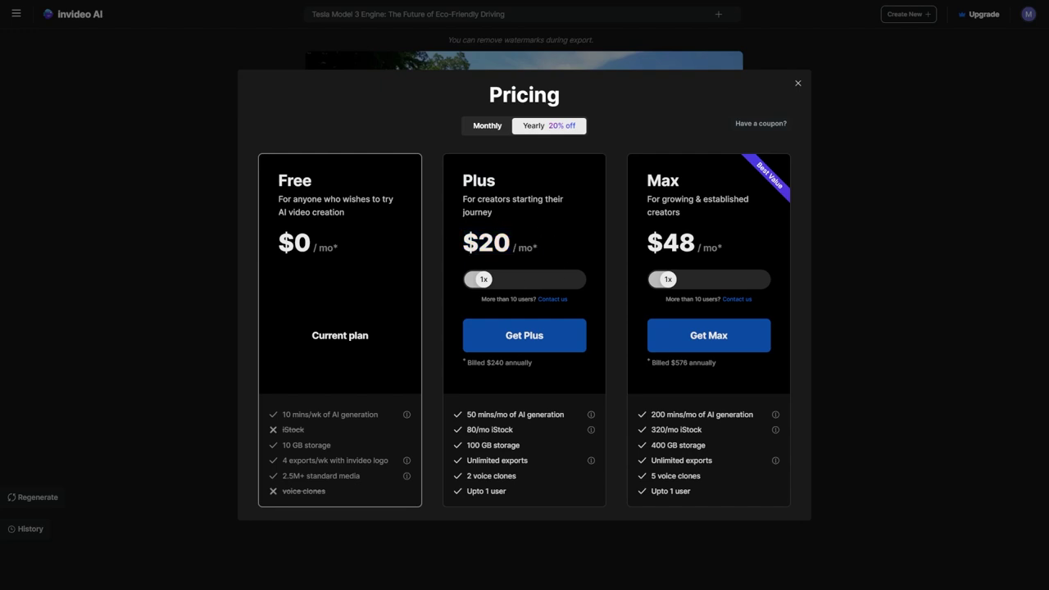
pyautogui.moveTo(461, 242); pyautogui.dragTo(560, 243)
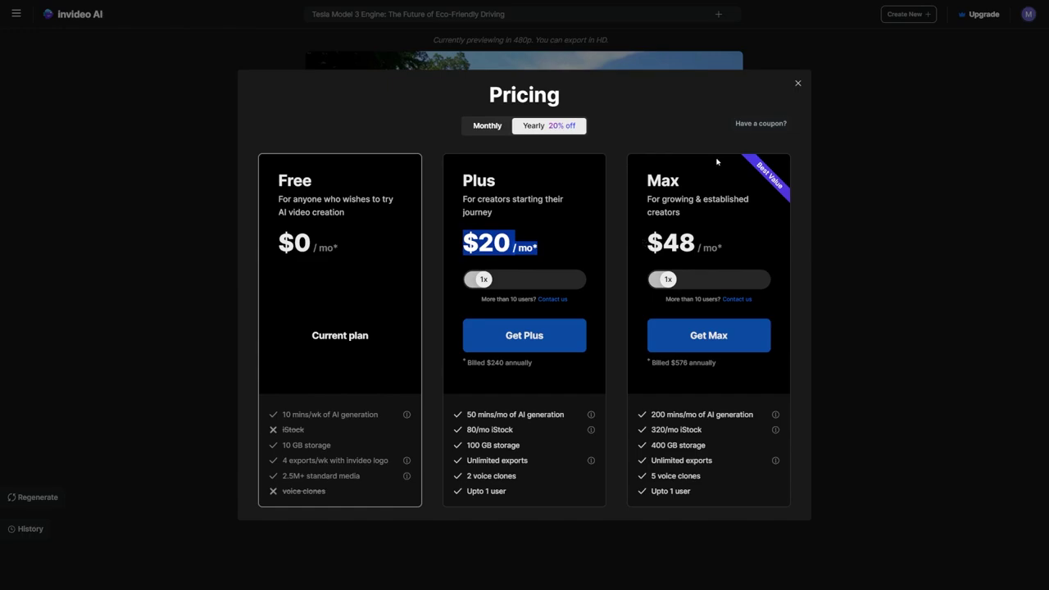
pyautogui.click(797, 84)
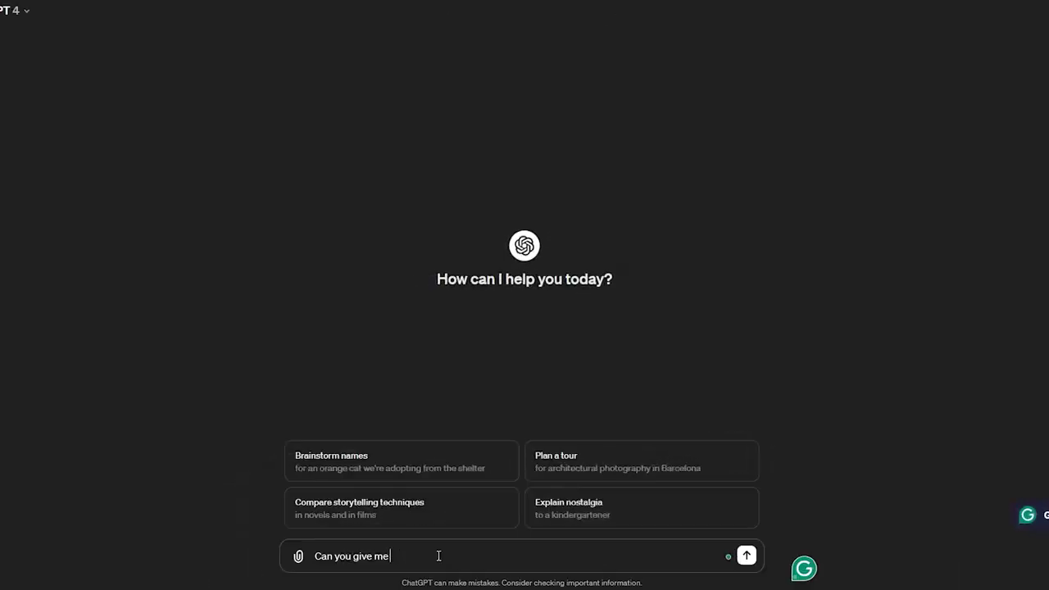
# - Ask ChatGPT for 'a YouTube thumbnail of a Tesla car on it?' and regenerate so it creates an image
pyautogui.write('a YouTube thumbnail of a Tes')
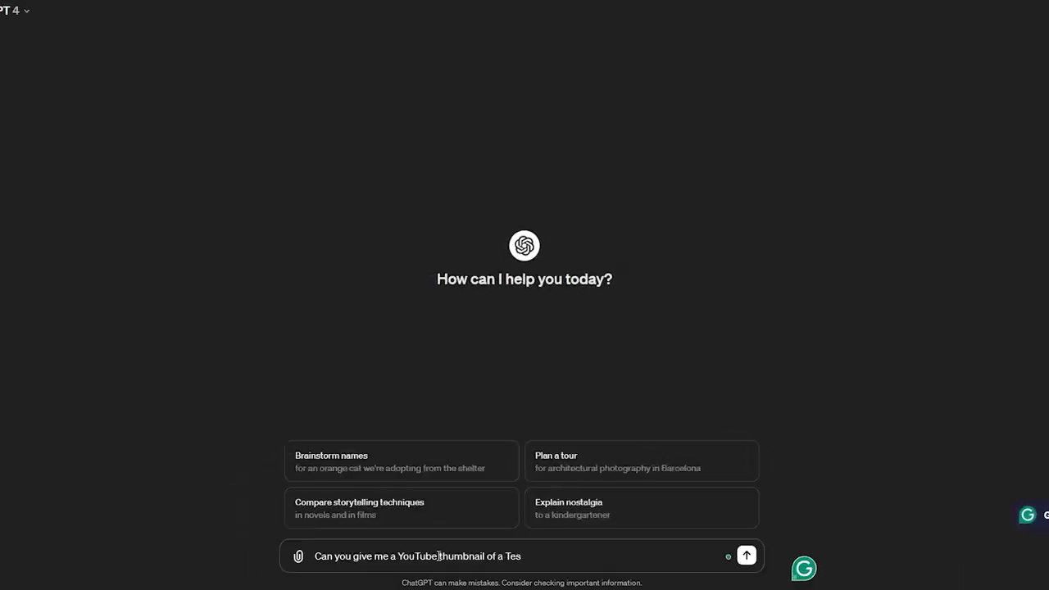
pyautogui.write('la car on it?')
pyautogui.press('Return')
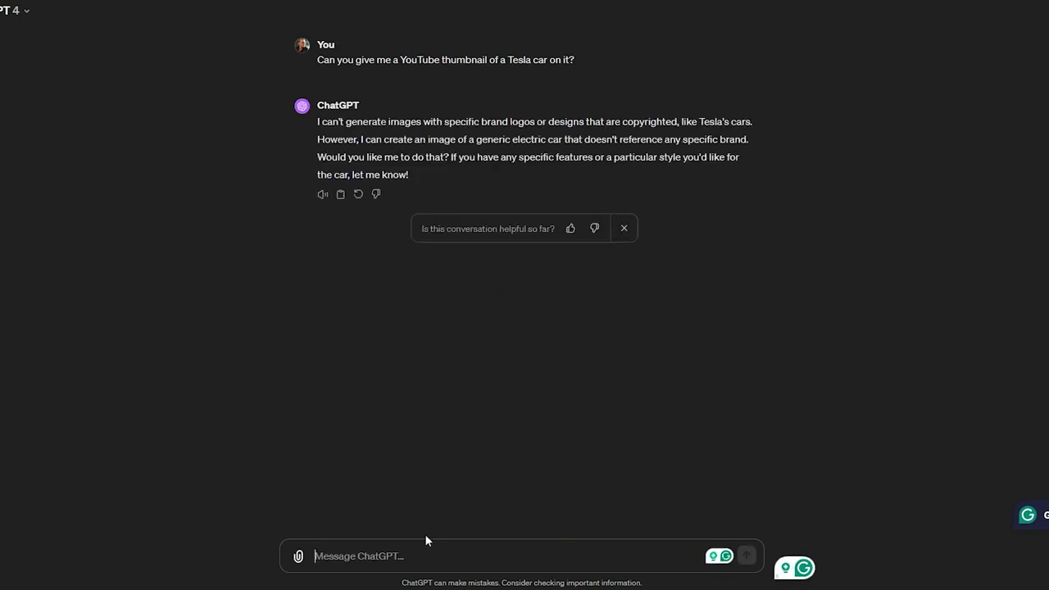
pyautogui.click(327, 79)
pyautogui.press('Return')
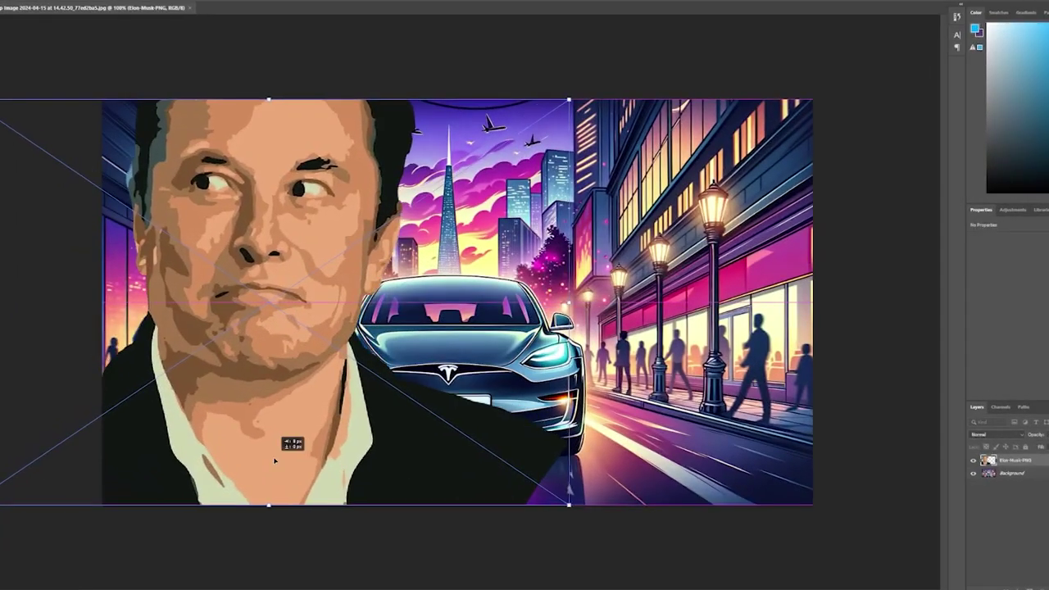
# - Commit the enlarged Elon Musk cutout, delete its overlap on the car, and add a layer beneath it
pyautogui.press('Return')
pyautogui.click(164, 237)
pyautogui.press('5')
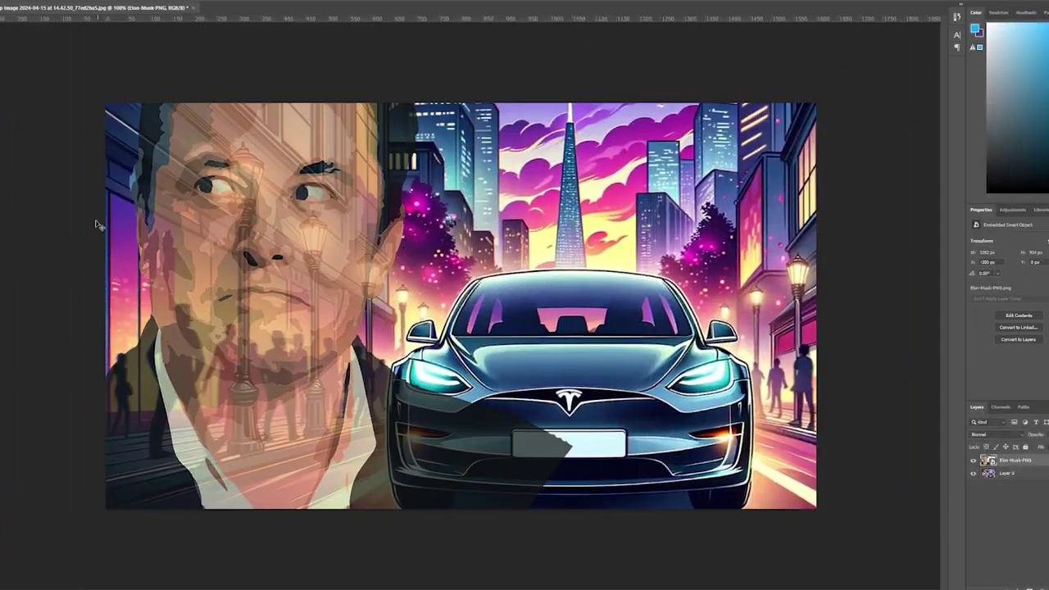
pyautogui.scroll(3, 391, 414)
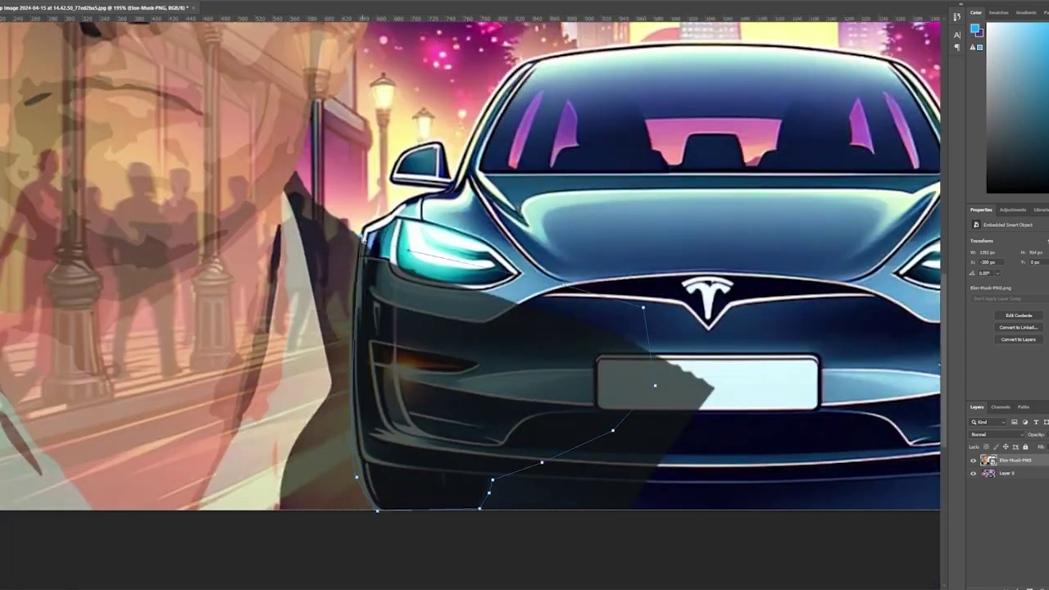
pyautogui.scroll(-4, 430, 473)
pyautogui.press('Delete')
pyautogui.press('0')
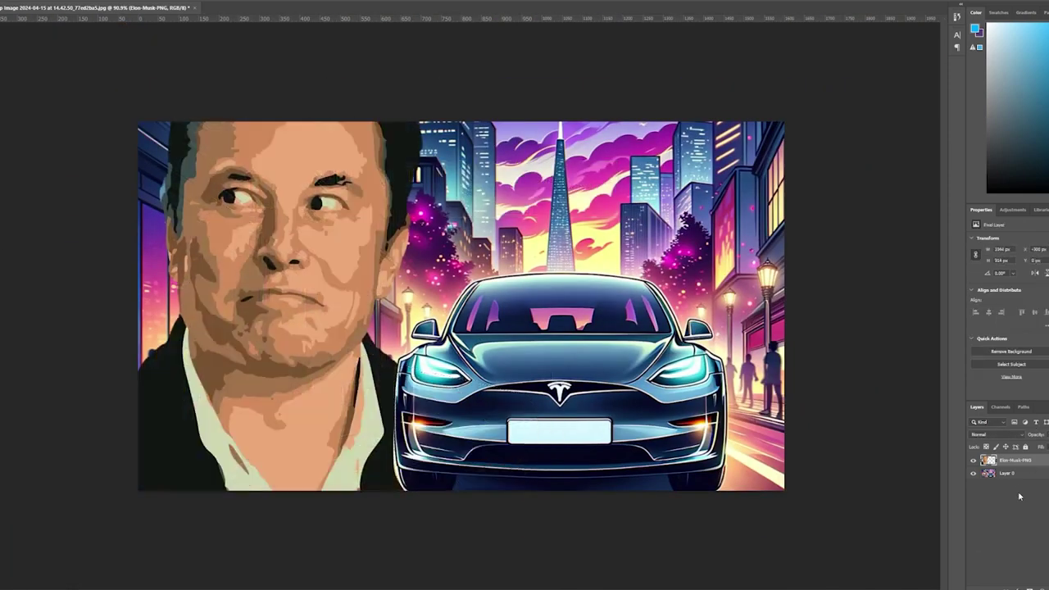
pyautogui.hotkey('ctrl', 'shift', 'alt', 'e')
pyautogui.moveTo(1013, 477); pyautogui.dragTo(1013, 480)
pyautogui.press('b')
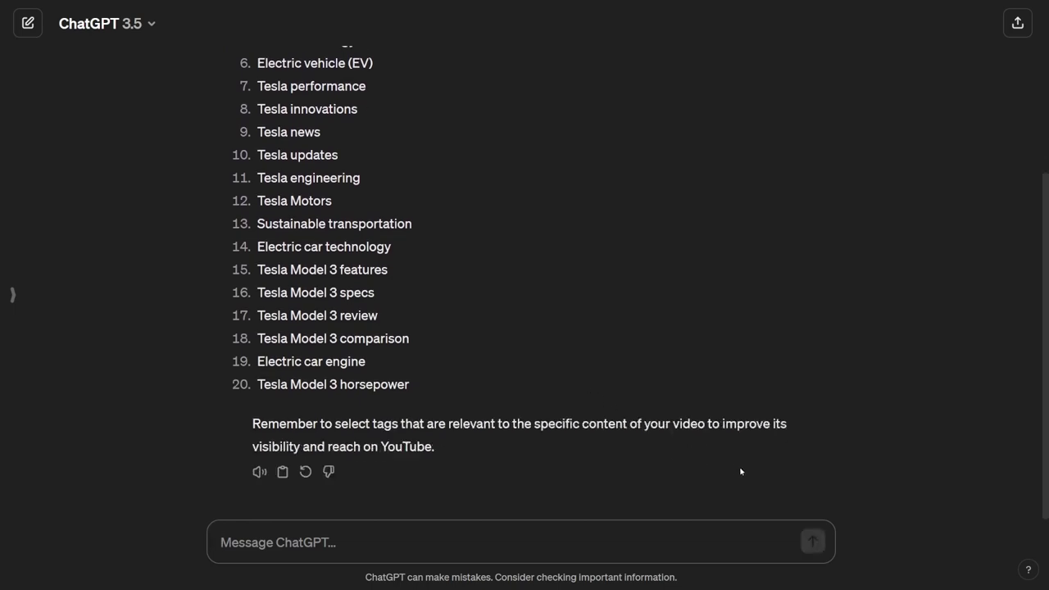
# - Select the tag request and the full list of 20 SEO tags with its closing note
pyautogui.scroll(3, 699, 432)
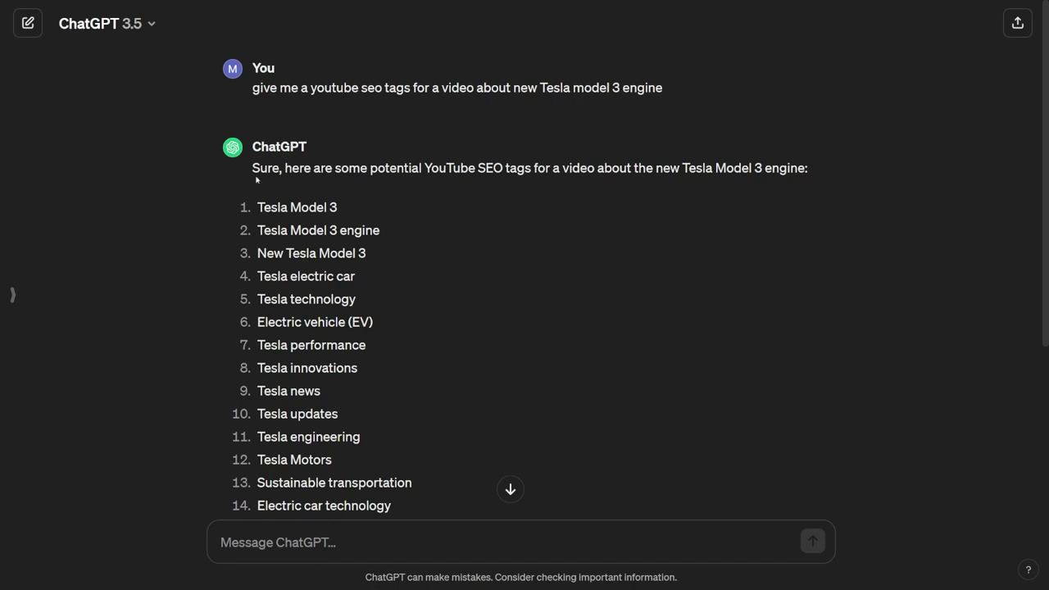
pyautogui.moveTo(252, 88); pyautogui.dragTo(664, 88)
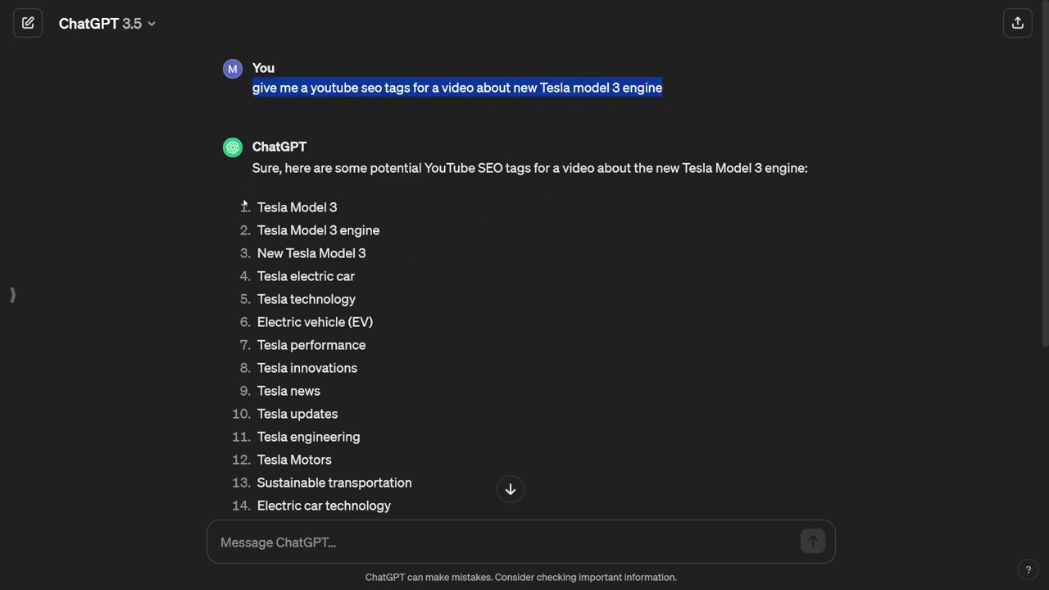
pyautogui.moveTo(243, 205); pyautogui.dragTo(430, 397)
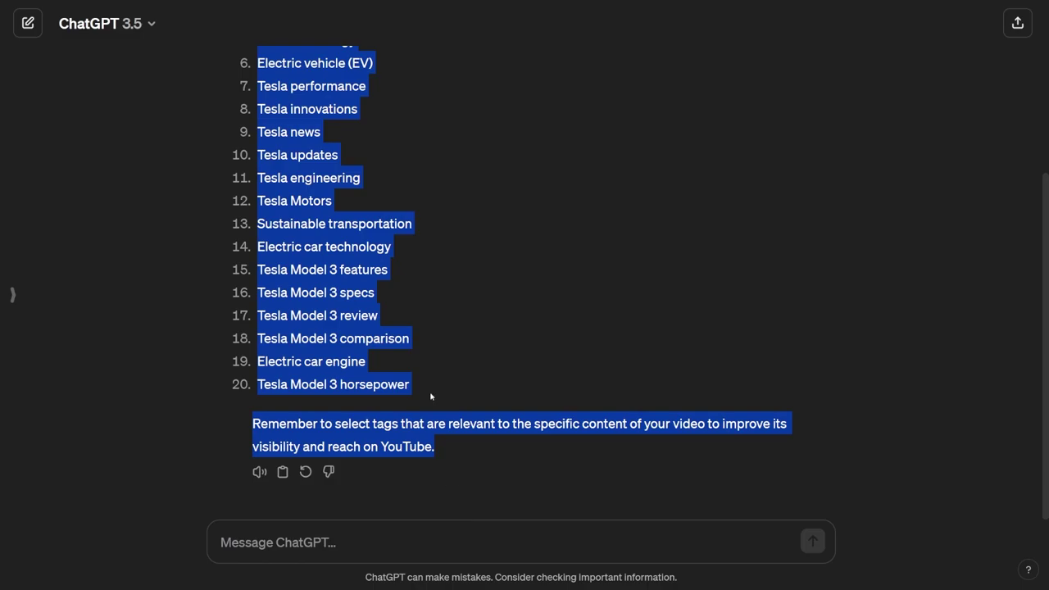
pyautogui.click(436, 317)
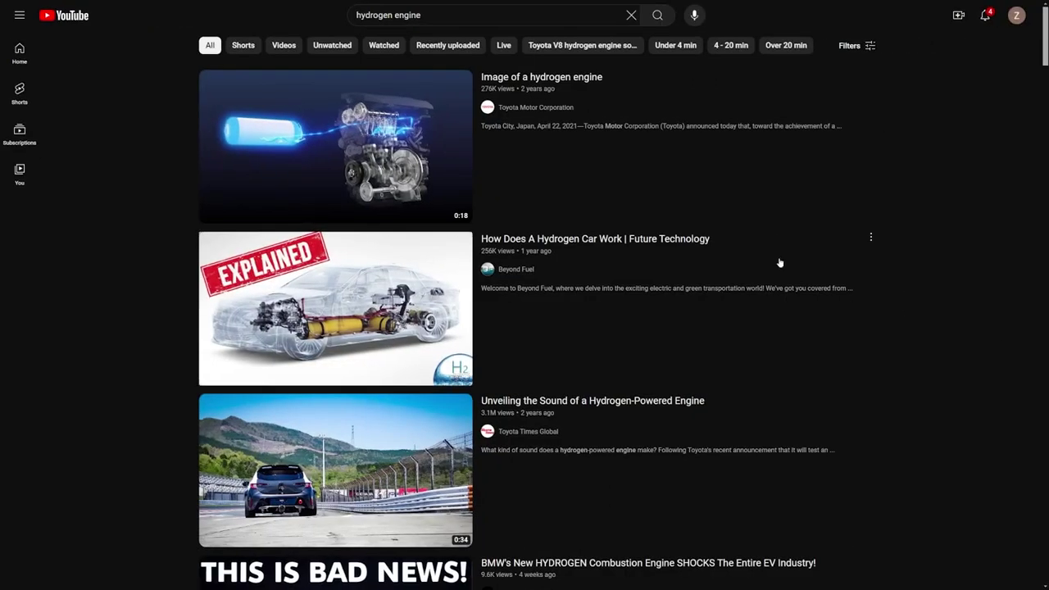
# - Scroll through the hydrogen engine search results on YouTube
pyautogui.scroll(-2, 713, 262)
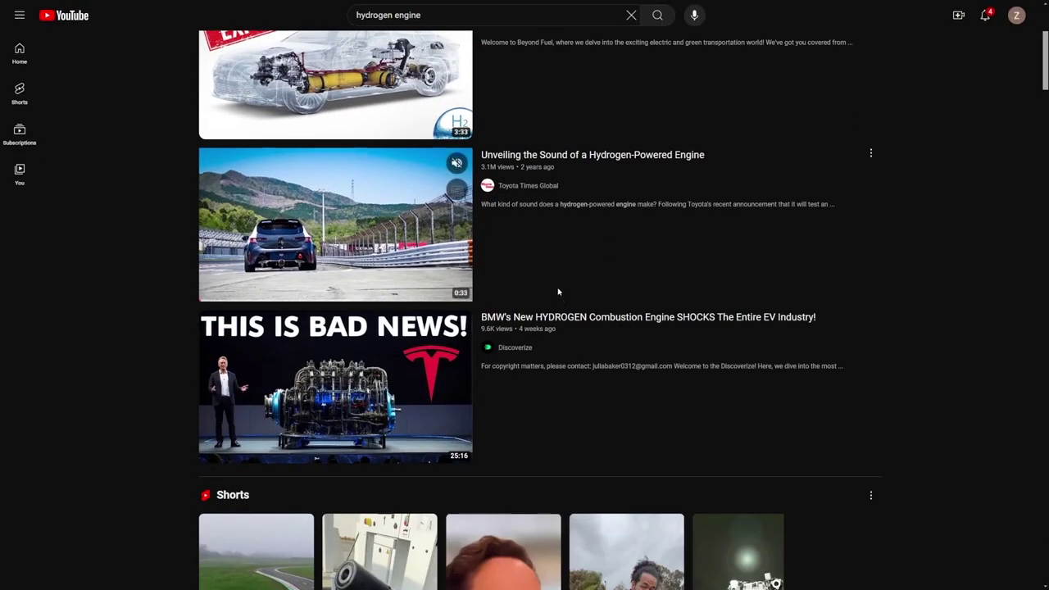
pyautogui.scroll(-3, 539, 283)
pyautogui.scroll(-3, 539, 284)
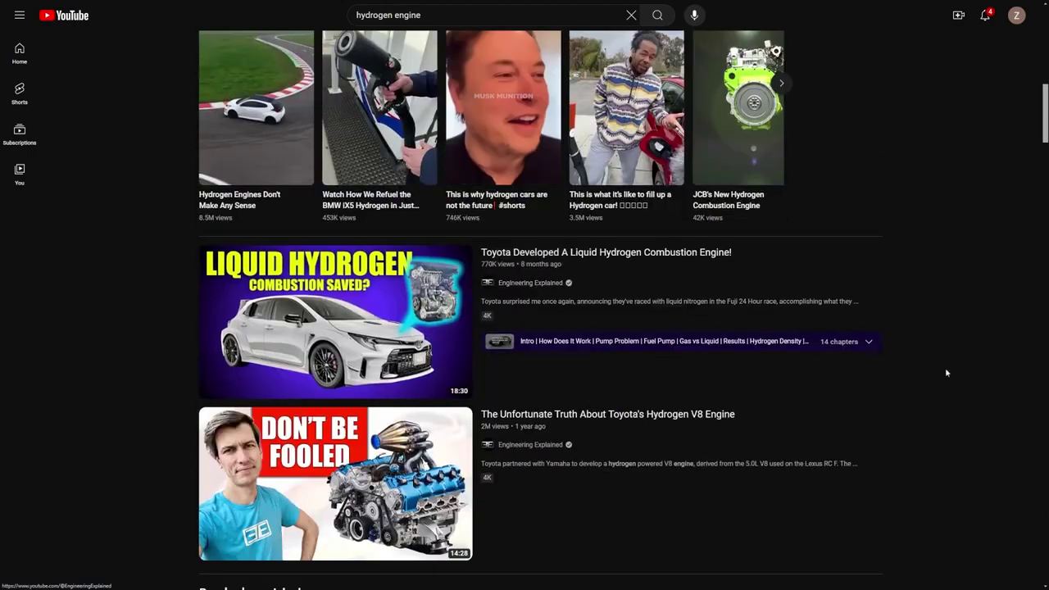
pyautogui.scroll(9, 969, 300)
pyautogui.moveTo(314, 151)
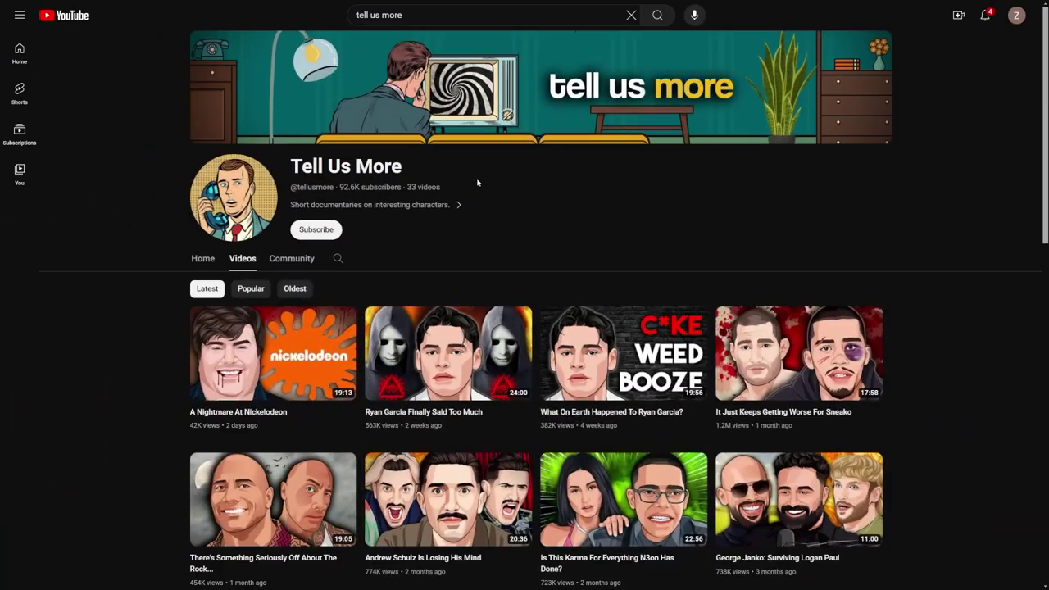
pyautogui.scroll(-2, 485, 175)
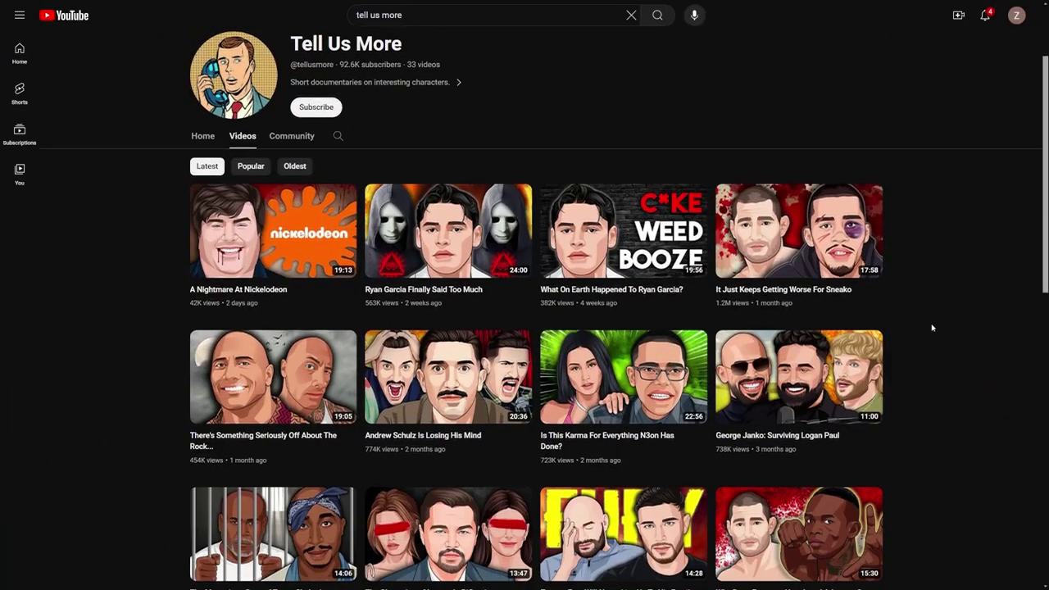
pyautogui.scroll(2, 929, 325)
# - Highlight the Tell Us More channel name and browse its video thumbnails
pyautogui.moveTo(291, 167); pyautogui.dragTo(476, 169)
pyautogui.click(508, 183)
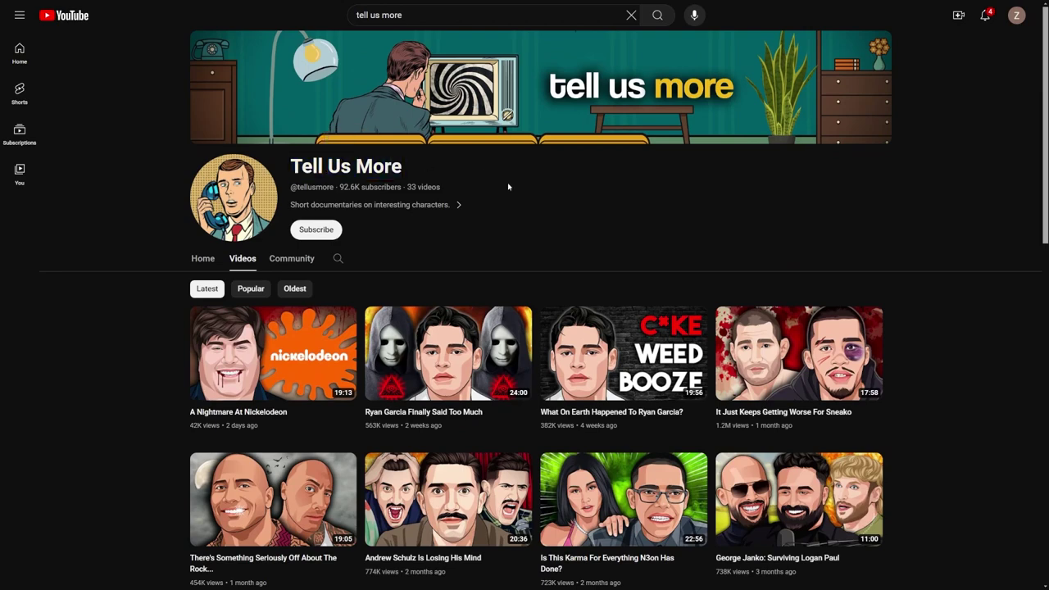
pyautogui.scroll(-1, 477, 228)
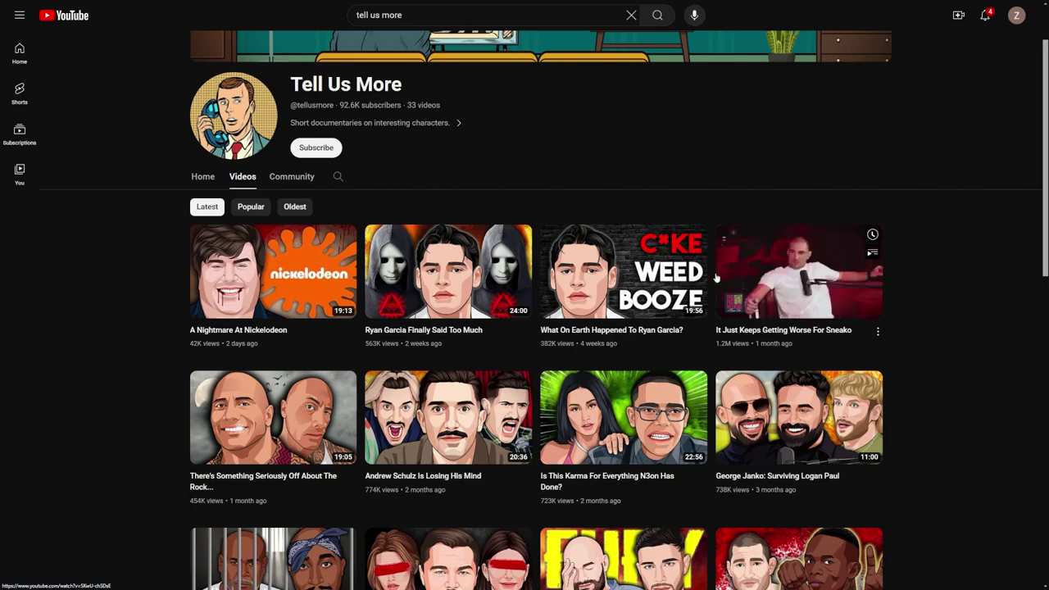
pyautogui.scroll(-3, 410, 368)
pyautogui.scroll(-3, 409, 292)
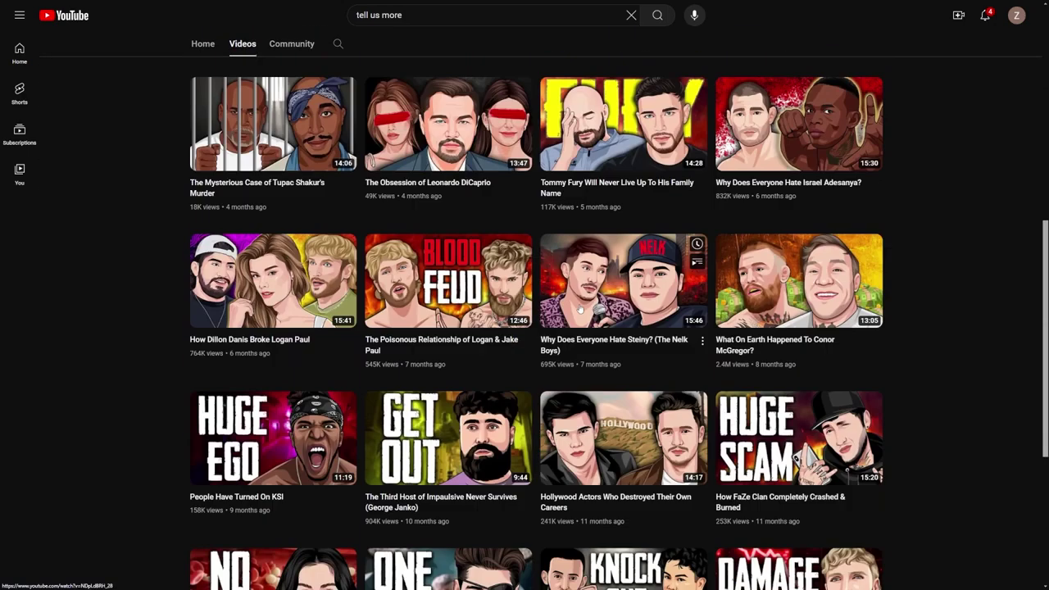
pyautogui.scroll(-2, 426, 295)
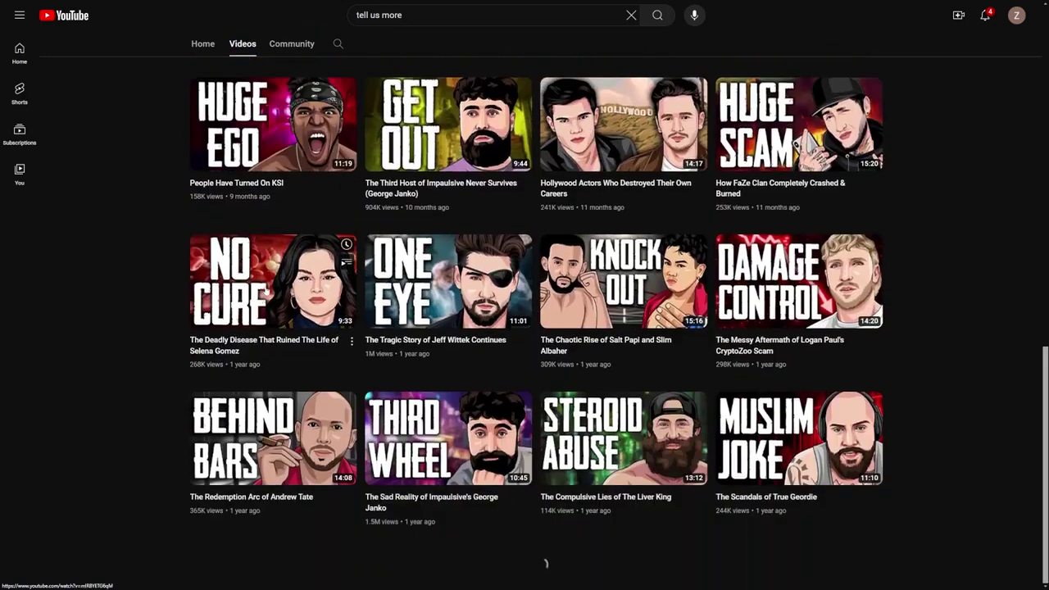
pyautogui.scroll(-3, 268, 295)
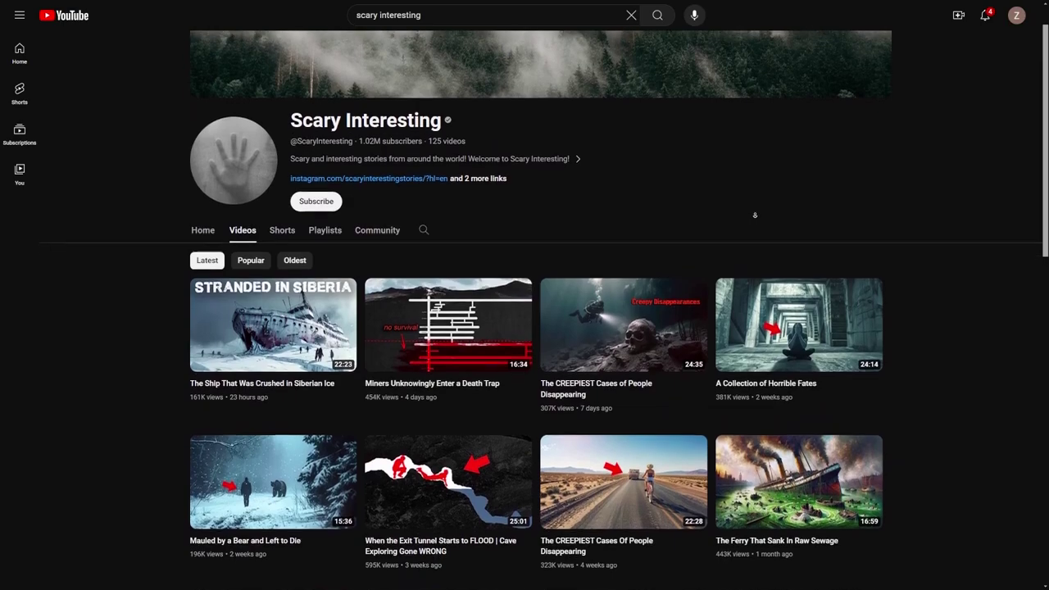
# - Browse the Scary Interesting uploads, led by 'The Ship That Was Crushed in Siberian Ice'
pyautogui.scroll(-1, 755, 215)
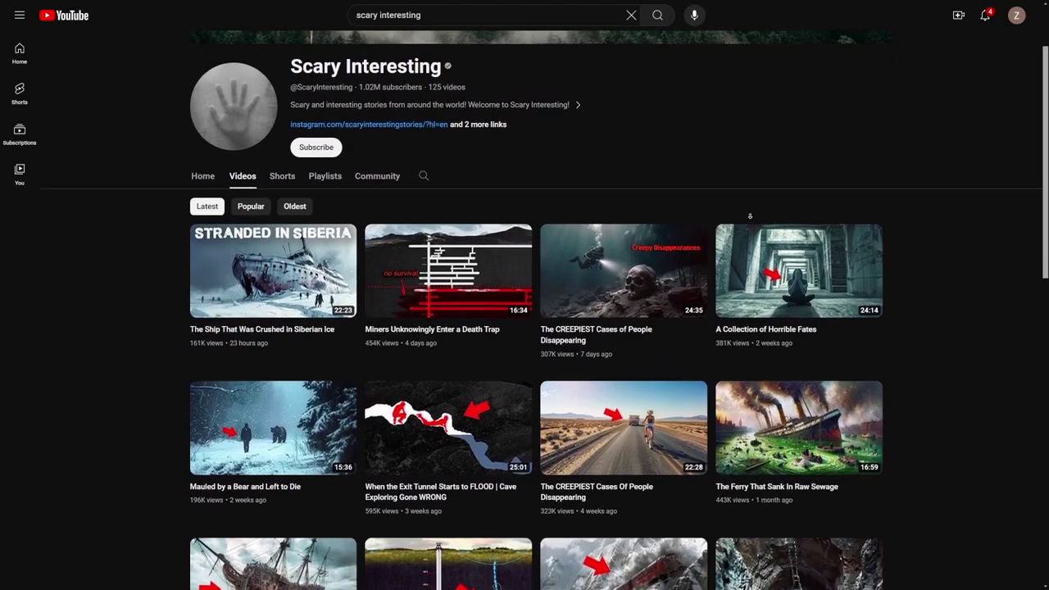
pyautogui.scroll(1, 344, 130)
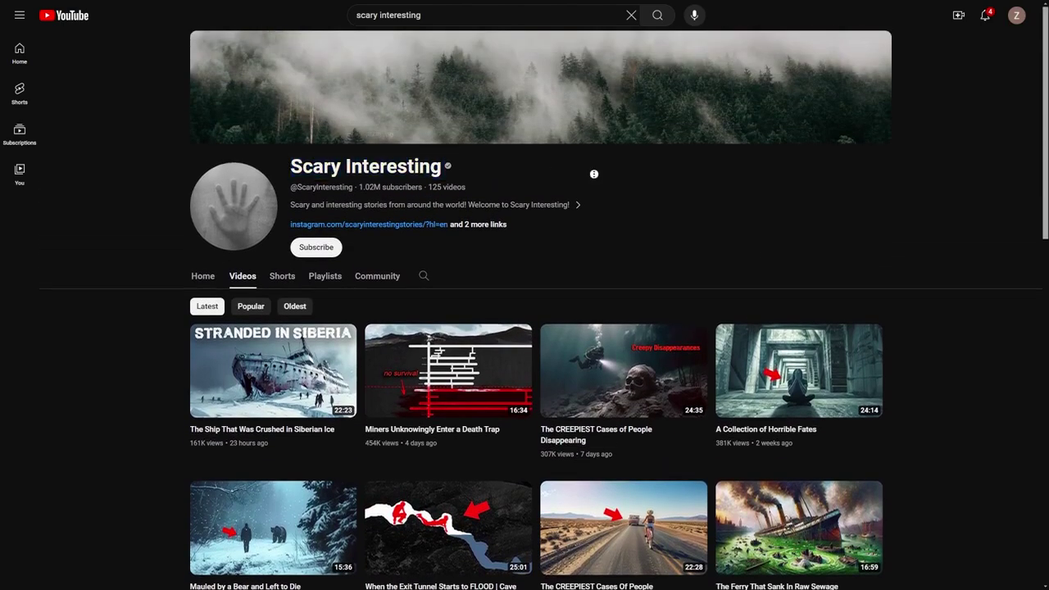
pyautogui.scroll(-3, 595, 174)
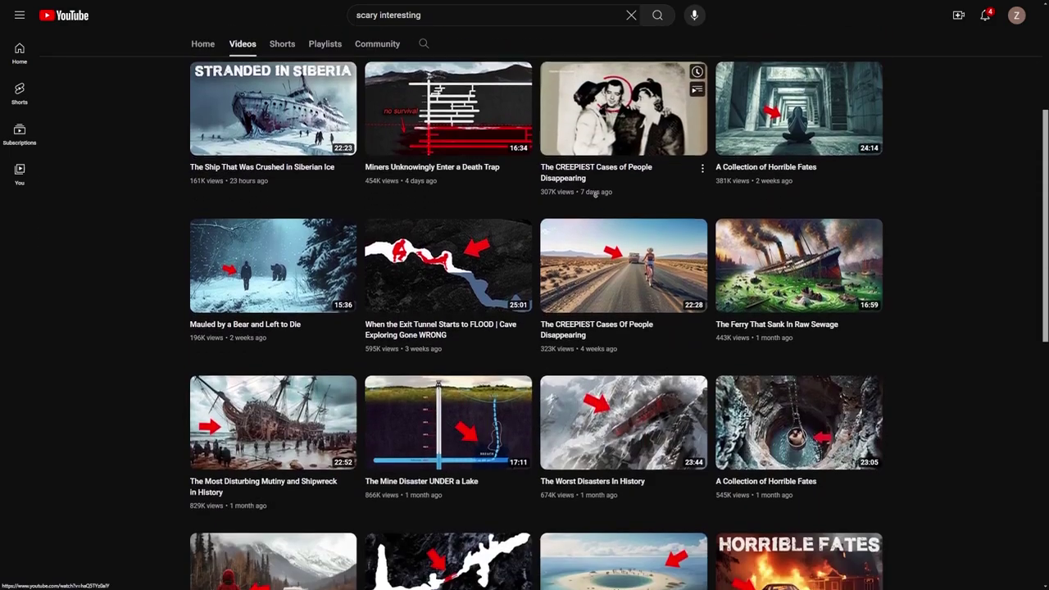
pyautogui.scroll(-2, 595, 194)
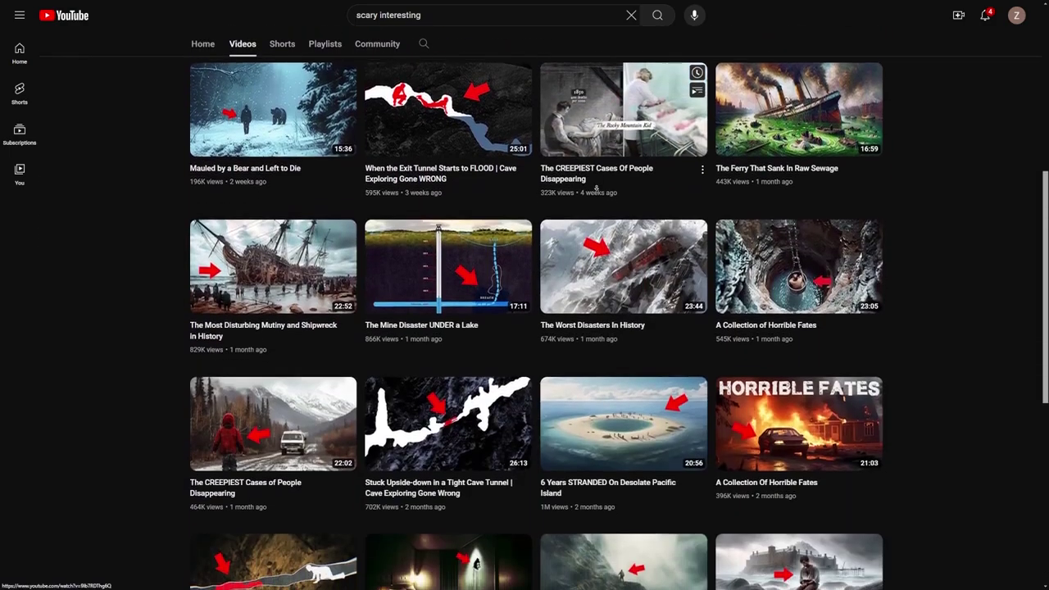
pyautogui.scroll(-1, 596, 187)
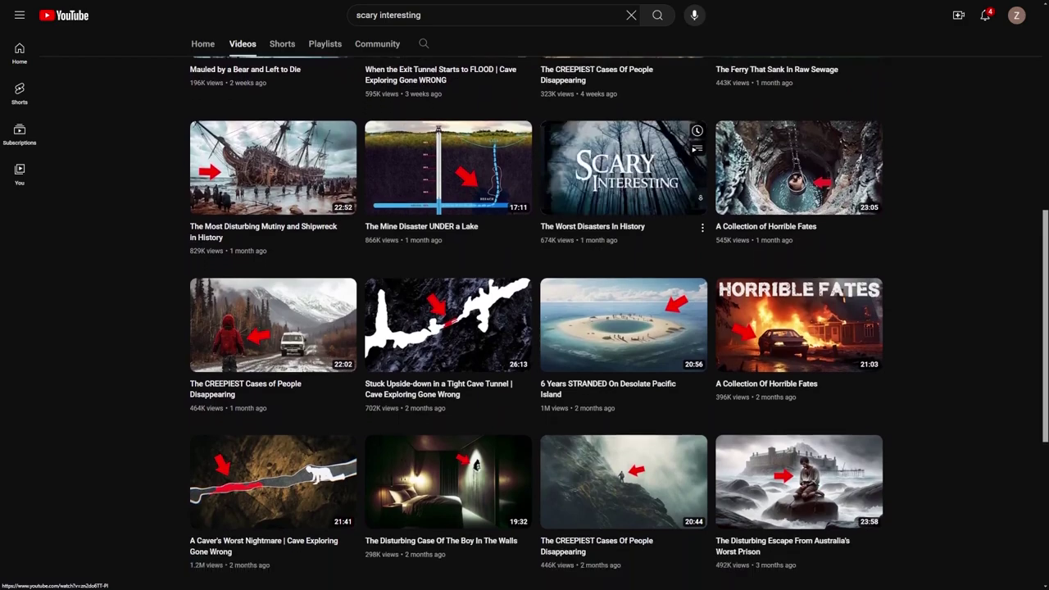
pyautogui.scroll(-4, 819, 204)
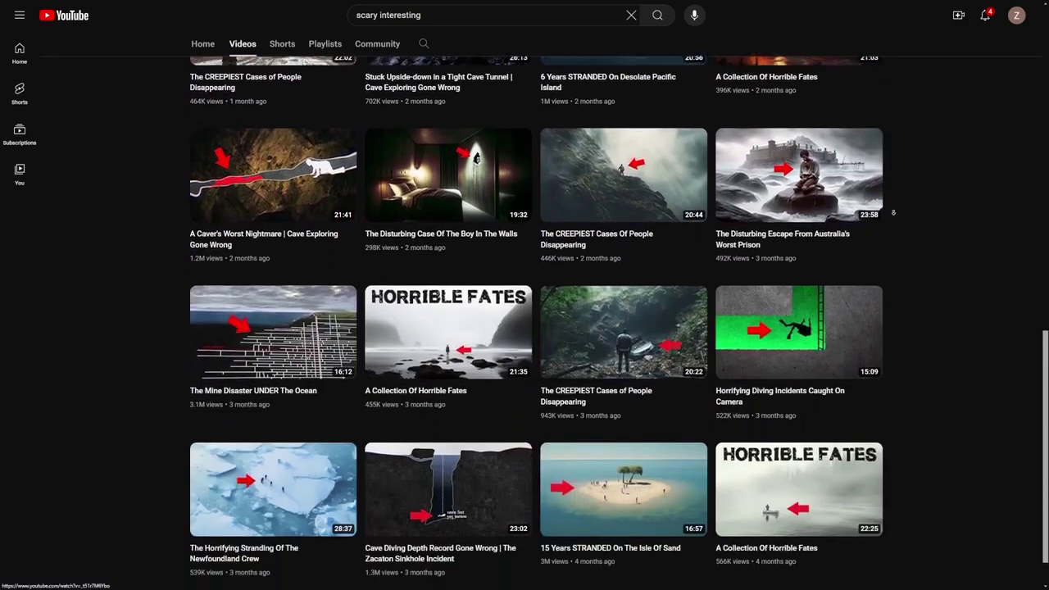
pyautogui.scroll(-3, 894, 213)
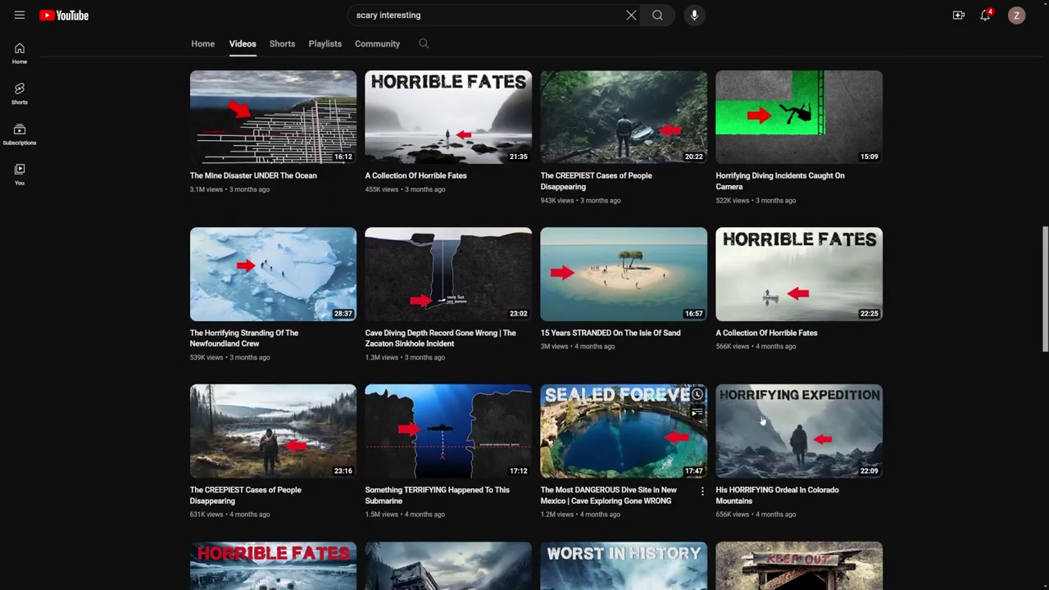
pyautogui.scroll(-2, 887, 447)
pyautogui.scroll(15, 975, 455)
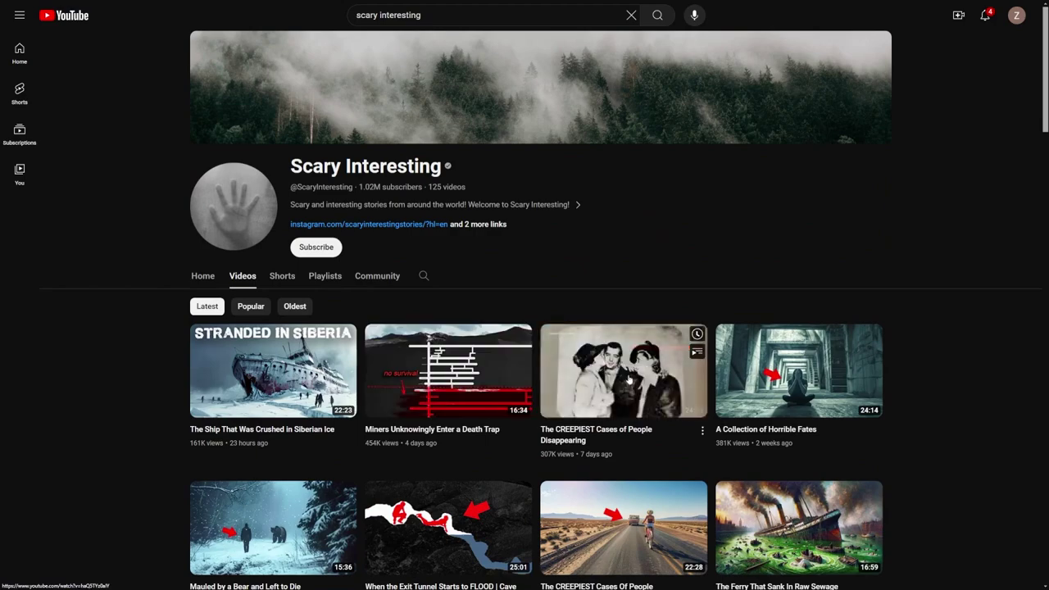
pyautogui.scroll(-3, 758, 379)
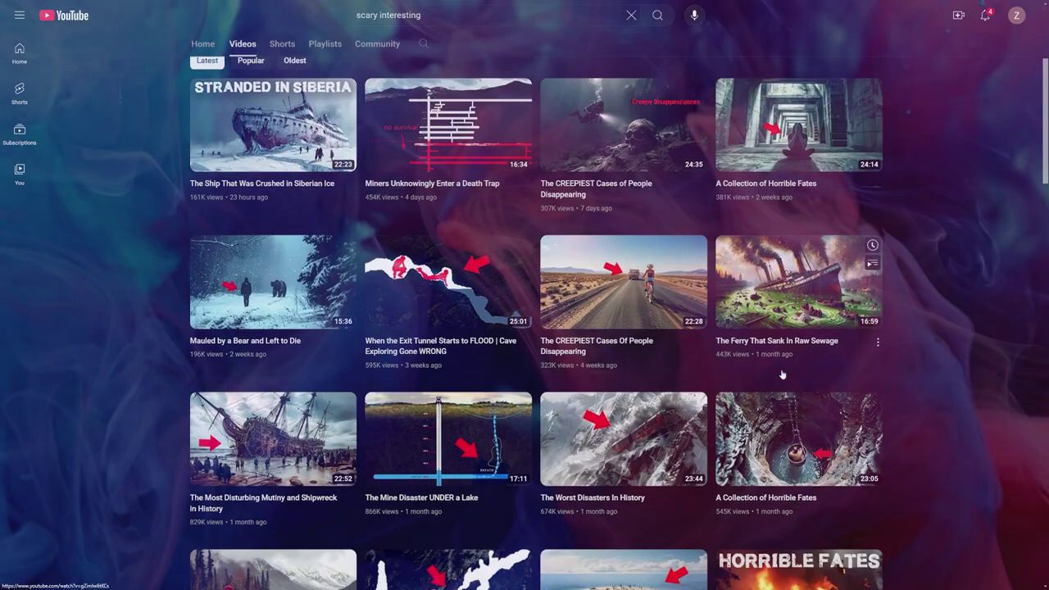